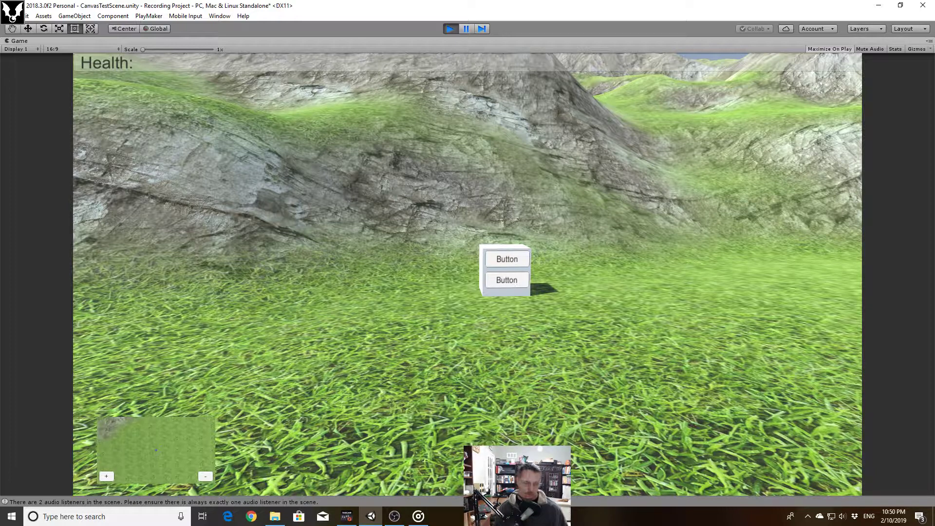
Try the minimap's plus and minus buttons and the cube's lower button in the running game, and stop play mode
{"action": "key", "text": "Escape"}
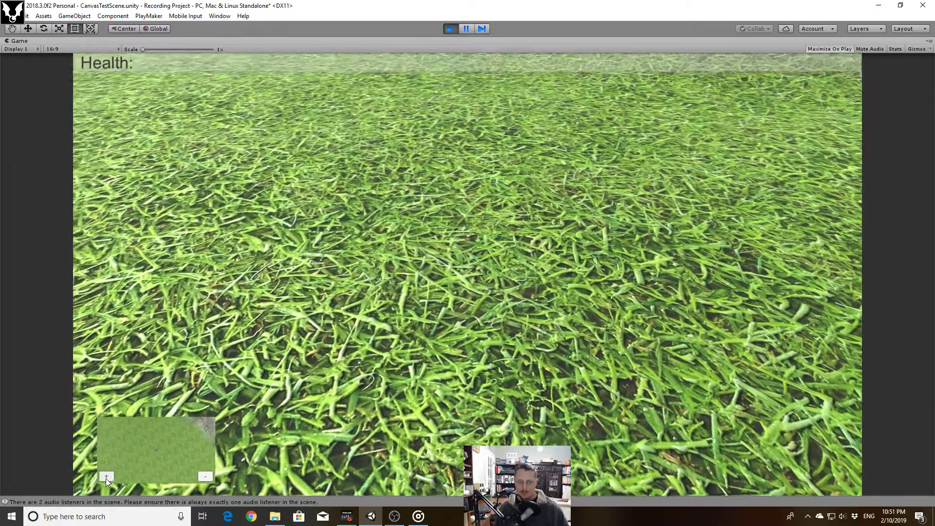
{"action": "left_click", "coordinate": [106, 478]}
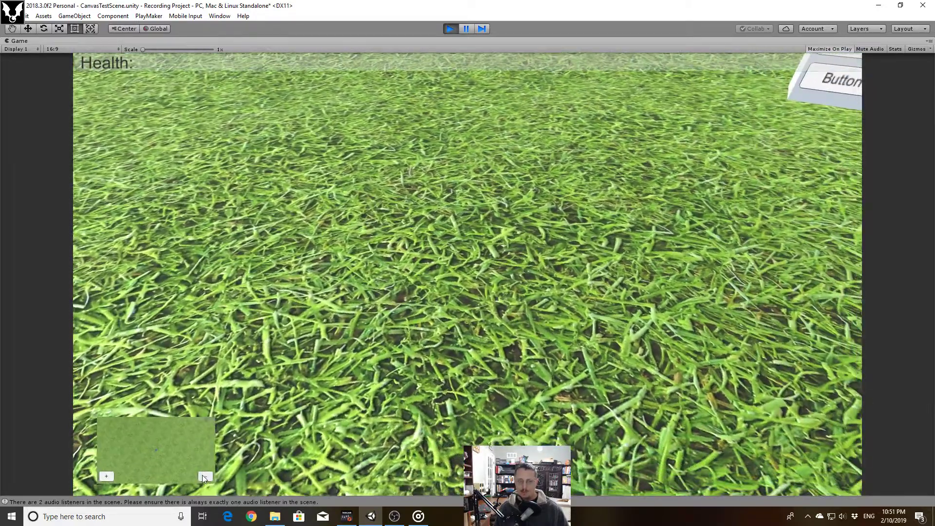
{"action": "left_click", "coordinate": [204, 477]}
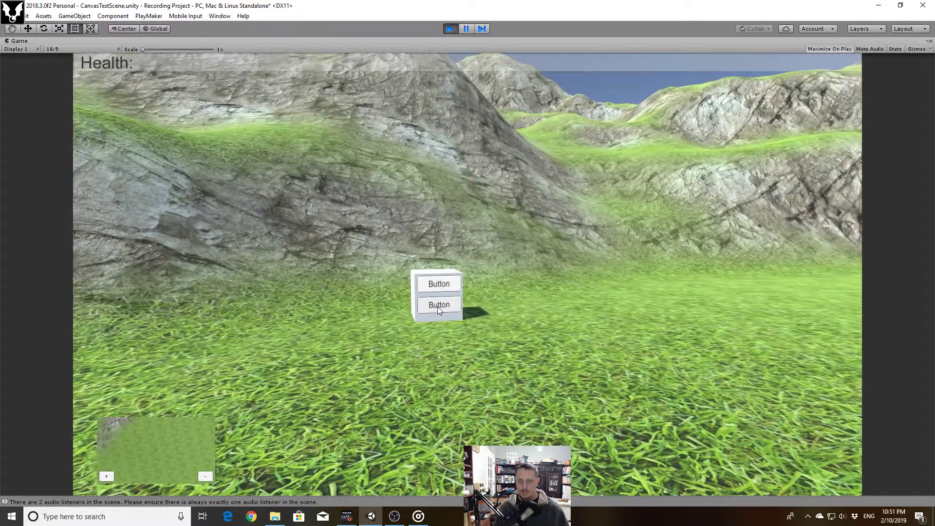
{"action": "left_click", "coordinate": [437, 307]}
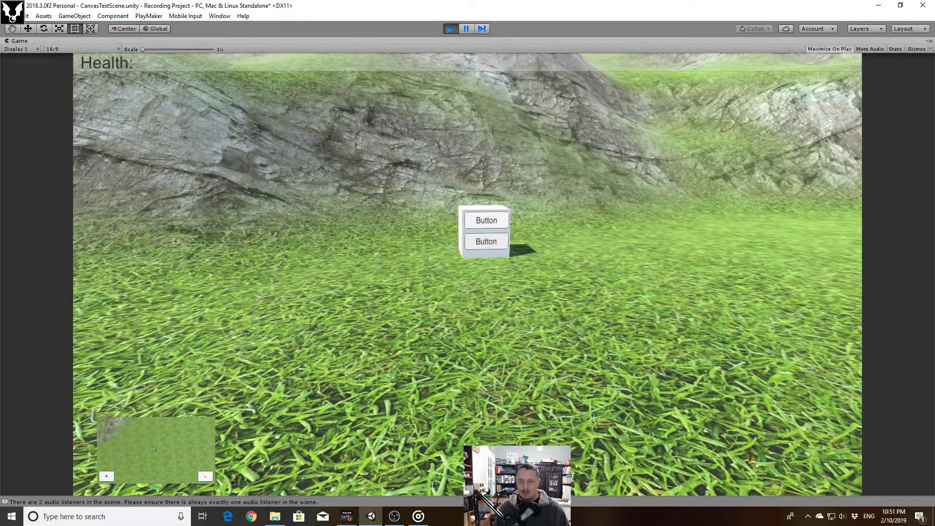
{"action": "key", "text": "Escape"}
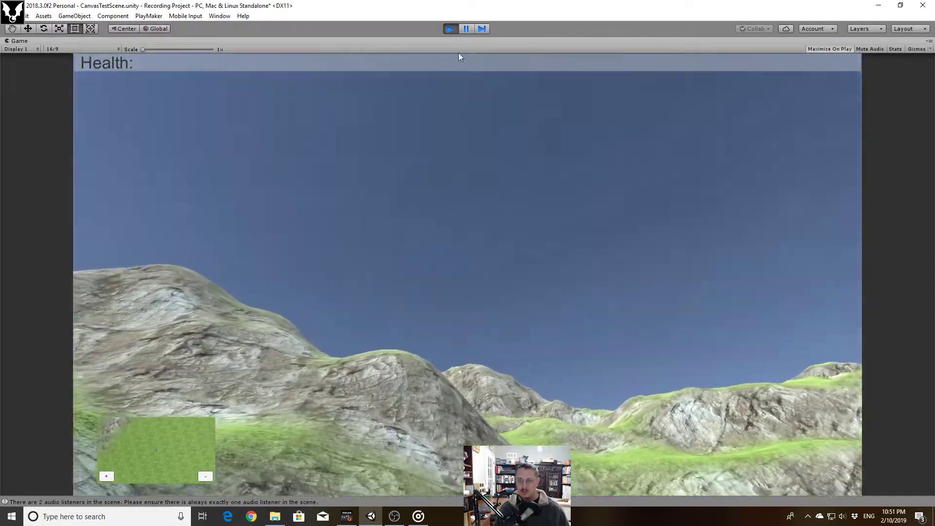
{"action": "left_click", "coordinate": [449, 29]}
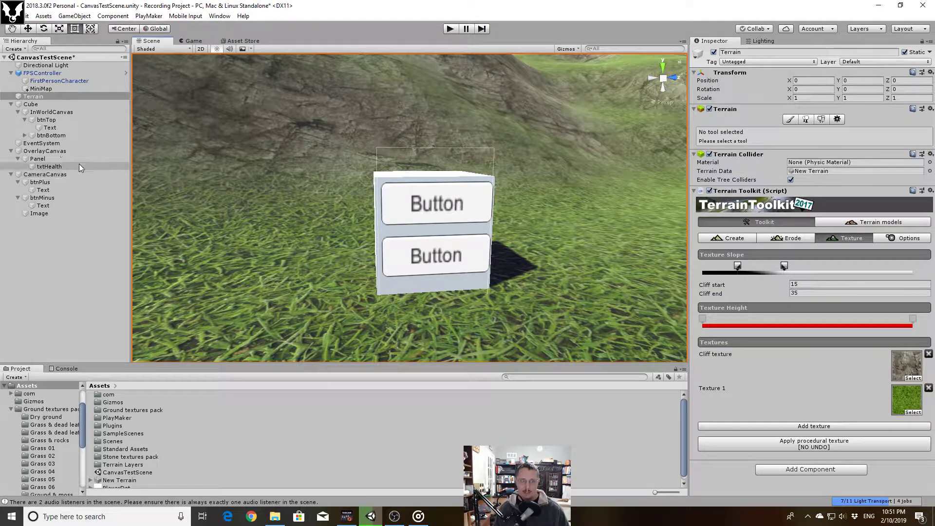
Review the OverlayCanvas settings, and frame the MiniMap camera in the scene above the terrain
{"action": "left_click", "coordinate": [61, 151]}
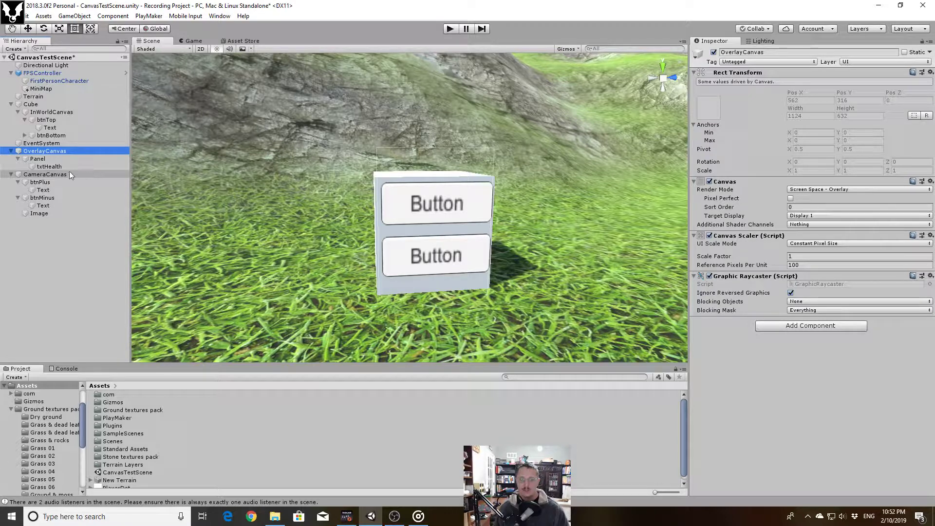
{"action": "left_click", "coordinate": [33, 96]}
{"action": "left_click", "coordinate": [38, 88]}
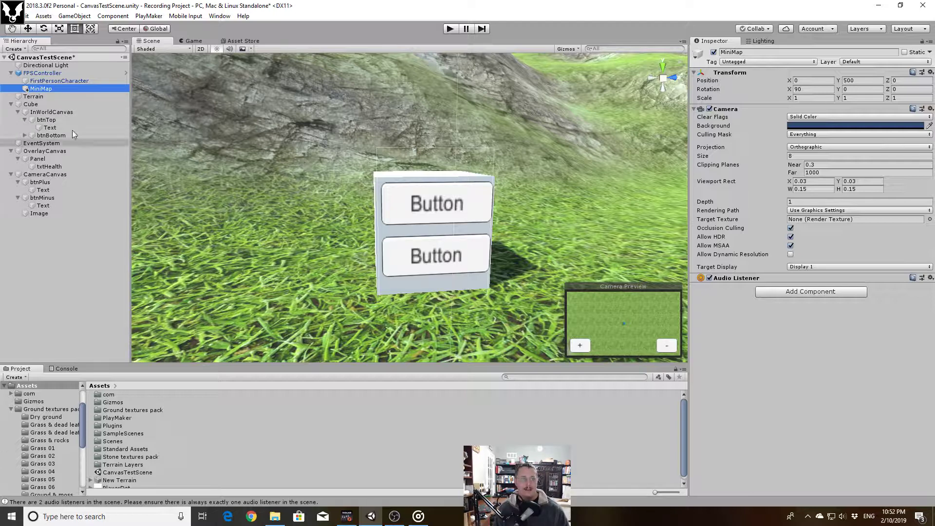
{"action": "double_click", "coordinate": [68, 89]}
{"action": "right_click_drag", "start_coordinate": [429, 122], "coordinate": [720, 257]}
{"action": "key", "text": "s"}
{"action": "key", "text": "d"}
{"action": "key", "text": "a"}
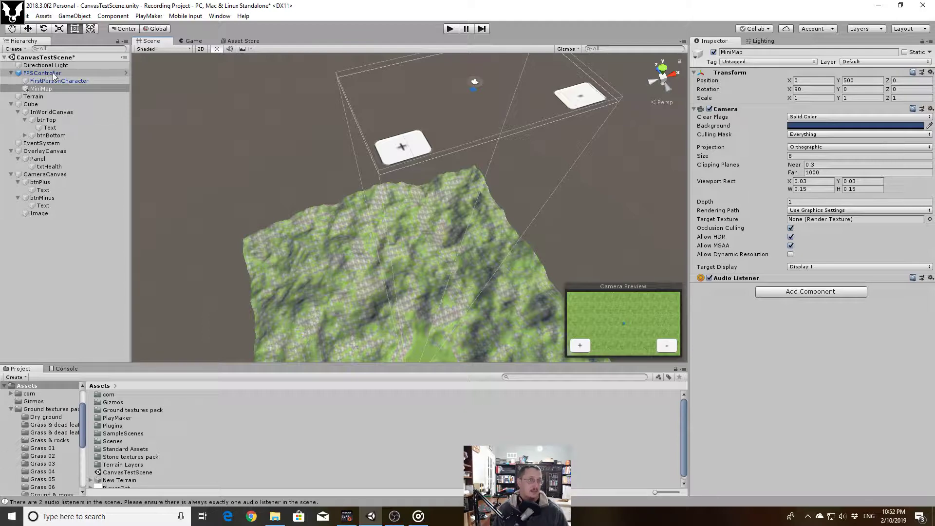
Examine the MiniMap camera's Y position and Depth, comparing its Depth with that of the FirstPersonCharacter camera
{"action": "left_click", "coordinate": [869, 80]}
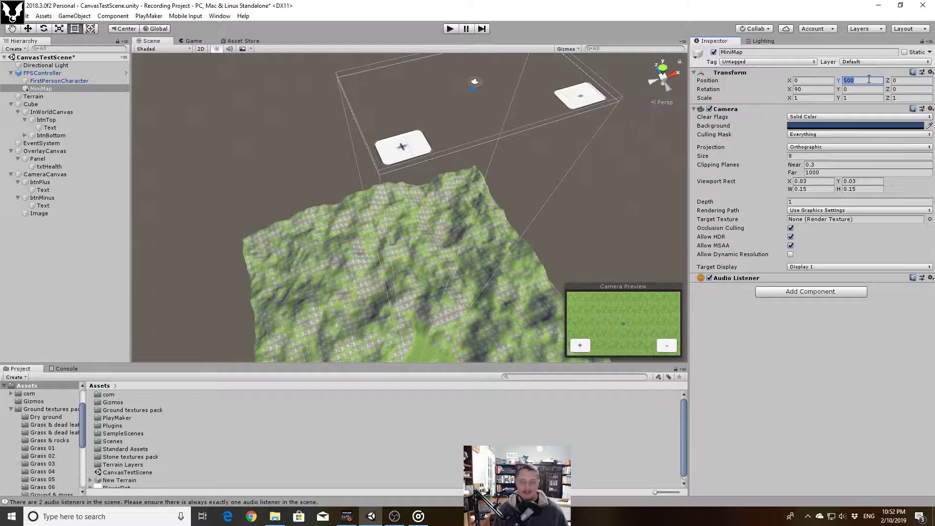
{"action": "right_click_drag", "start_coordinate": [554, 196], "coordinate": [573, 134]}
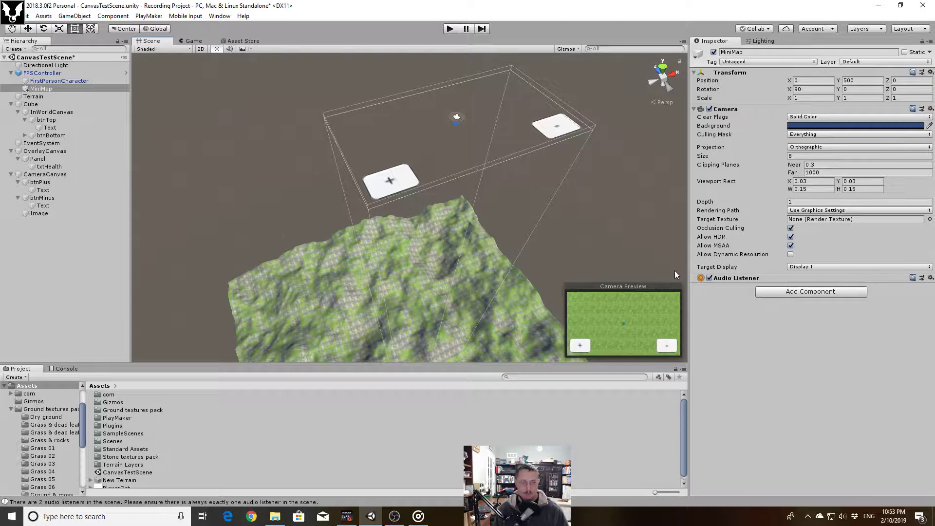
{"action": "left_click", "coordinate": [800, 202]}
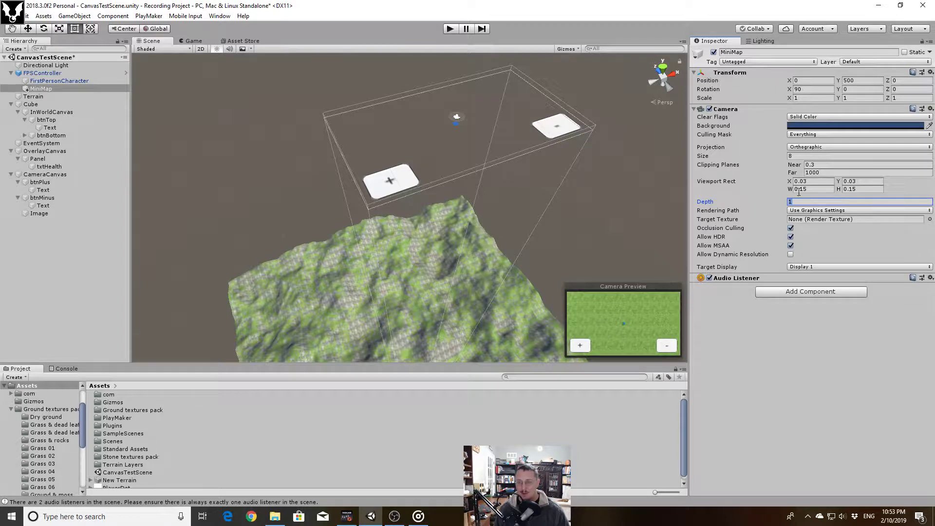
{"action": "left_click", "coordinate": [67, 81]}
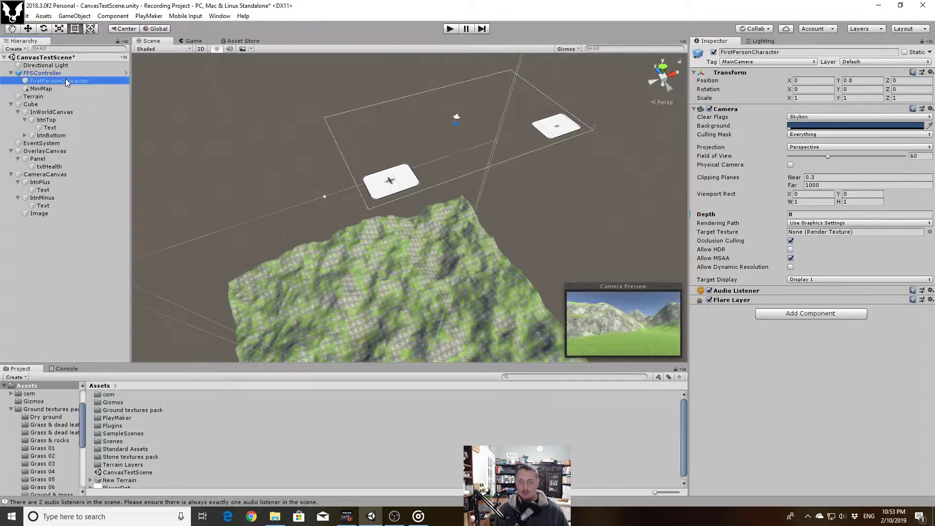
{"action": "left_click", "coordinate": [59, 88]}
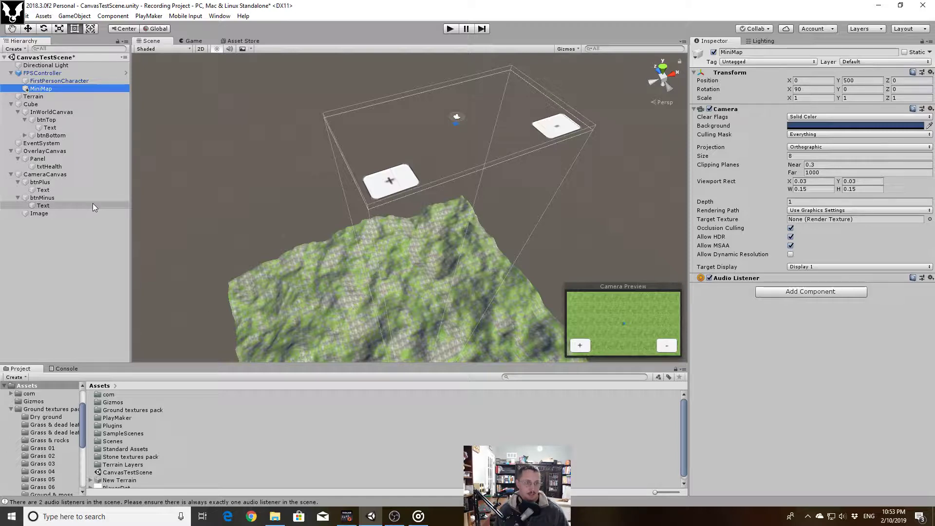
Review the available Render Mode options of CameraCanvas without changing the mode
{"action": "left_click", "coordinate": [61, 174]}
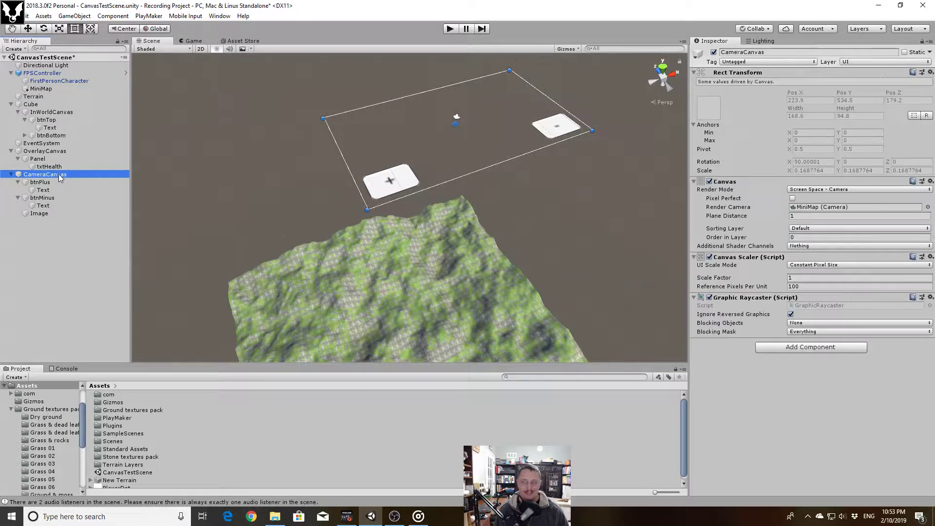
{"action": "left_click", "coordinate": [817, 189]}
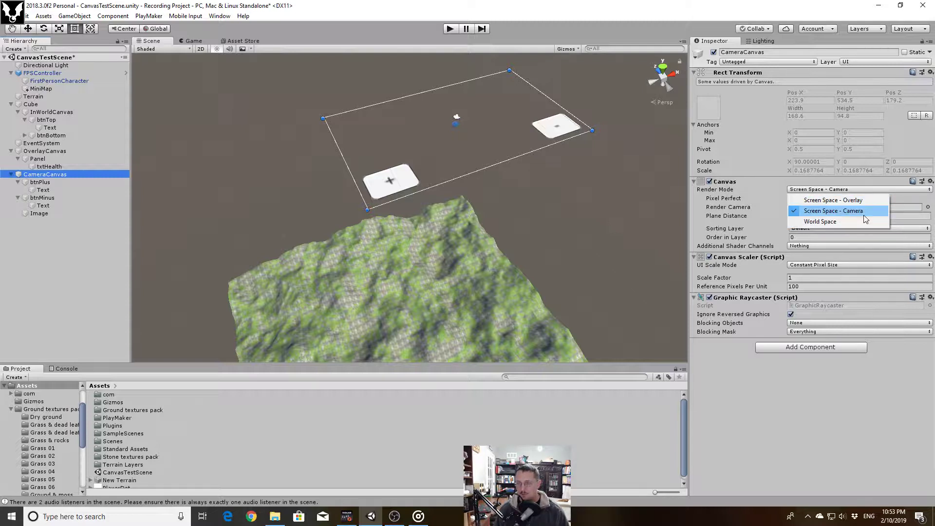
{"action": "left_click", "coordinate": [856, 446]}
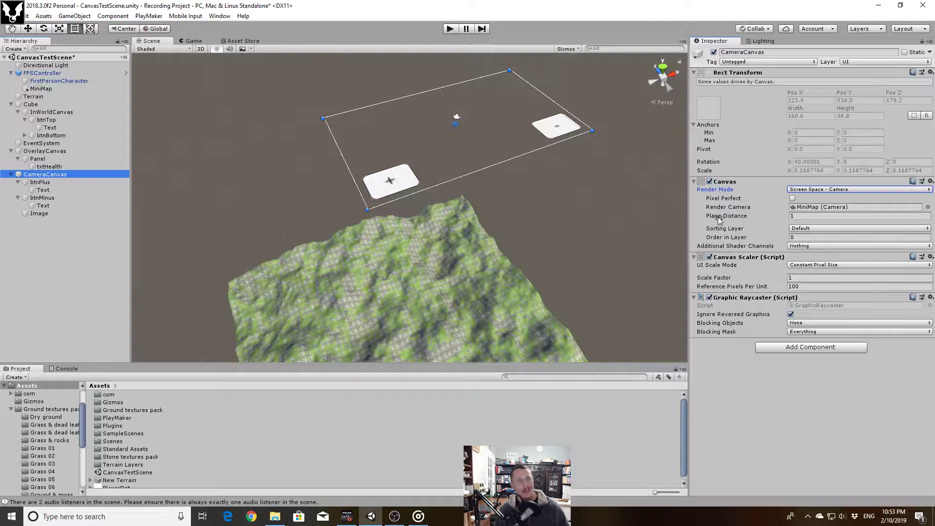
Try Plane Distances of about -0.74 and 2.71 on CameraCanvas, checking the minimap buttons in the Game view
{"action": "left_click_drag", "start_coordinate": [720, 221], "coordinate": [697, 247]}
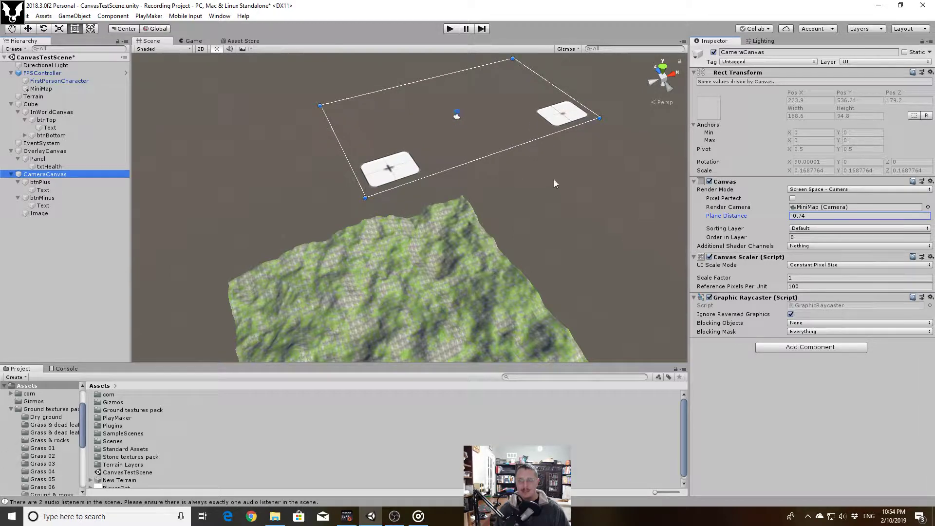
{"action": "left_click", "coordinate": [186, 41]}
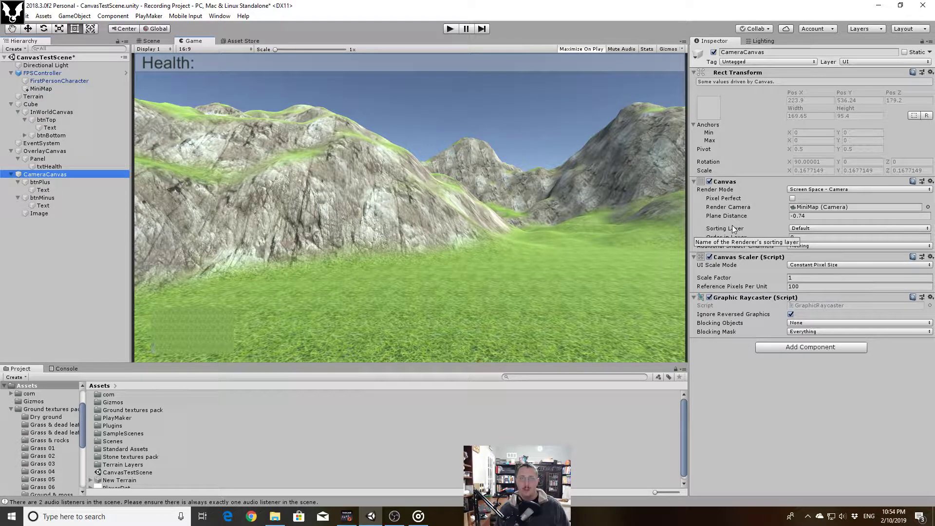
{"action": "left_click_drag", "start_coordinate": [733, 216], "coordinate": [794, 290]}
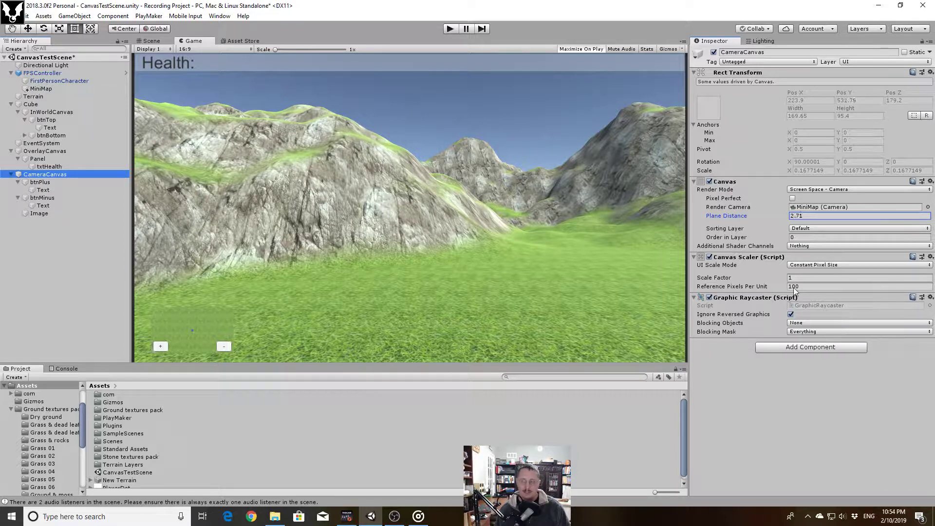
Try Plane Distances of 100 and 800 on CameraCanvas, and look at the canvas's position relative to the terrain in the scene
{"action": "left_click", "coordinate": [817, 216]}
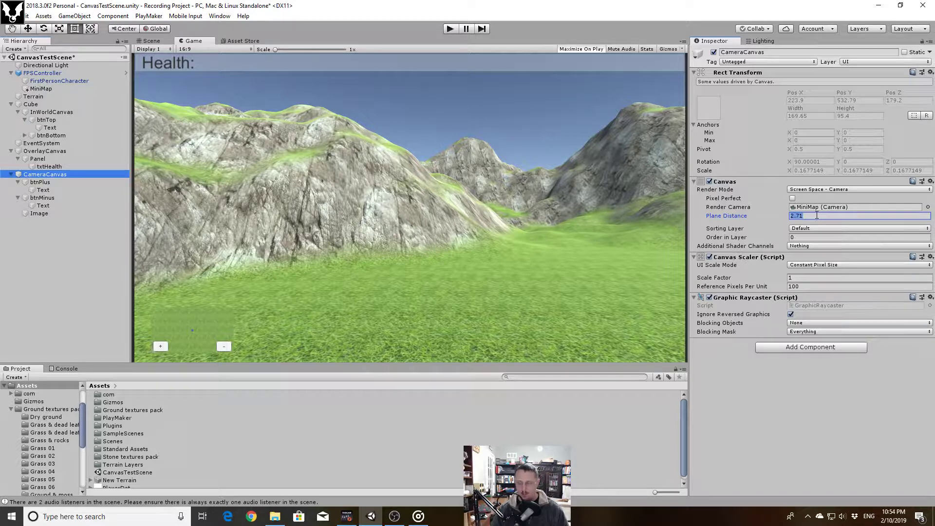
{"action": "type", "text": "100"}
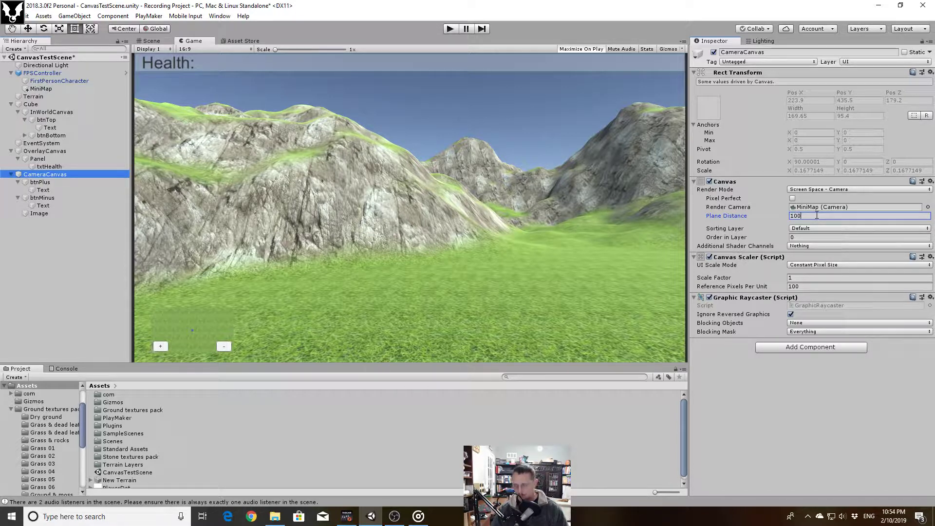
{"action": "key", "text": "BackSpace"}
{"action": "key", "text": "BackSpace"}
{"action": "key", "text": "BackSpace"}
{"action": "type", "text": "800"}
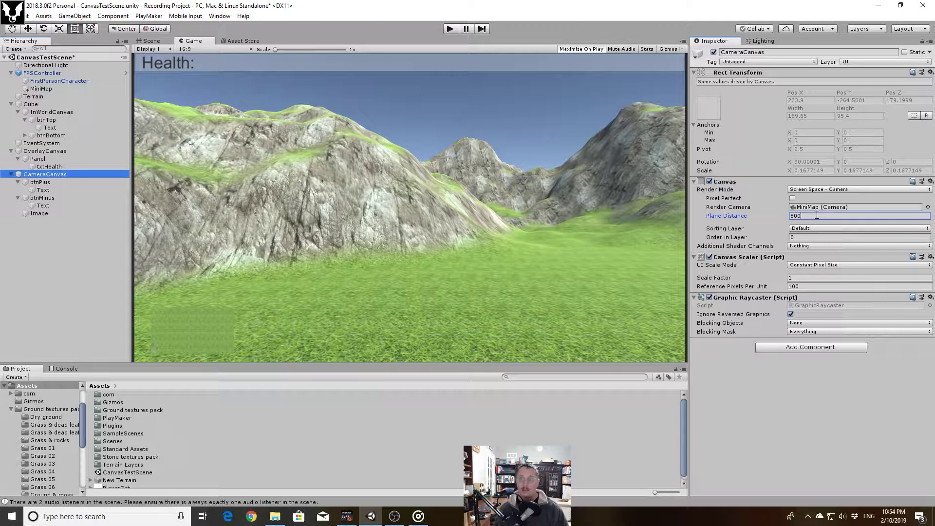
{"action": "left_click", "coordinate": [151, 42]}
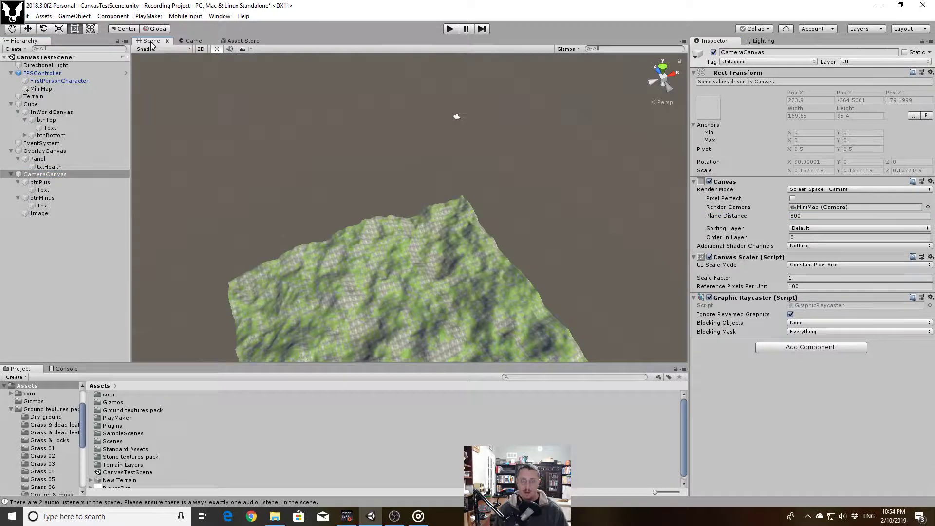
{"action": "mouse_move", "coordinate": [386, 220]}
{"action": "left_mouse_down", "text": "alt"}
{"action": "mouse_move", "coordinate": [250, 297]}
{"action": "mouse_move", "coordinate": [184, 279]}
{"action": "mouse_move", "coordinate": [228, 228]}
{"action": "mouse_move", "coordinate": [346, 247]}
{"action": "mouse_move", "coordinate": [482, 243]}
{"action": "mouse_move", "coordinate": [521, 215]}
{"action": "left_mouse_up", "text": "alt"}
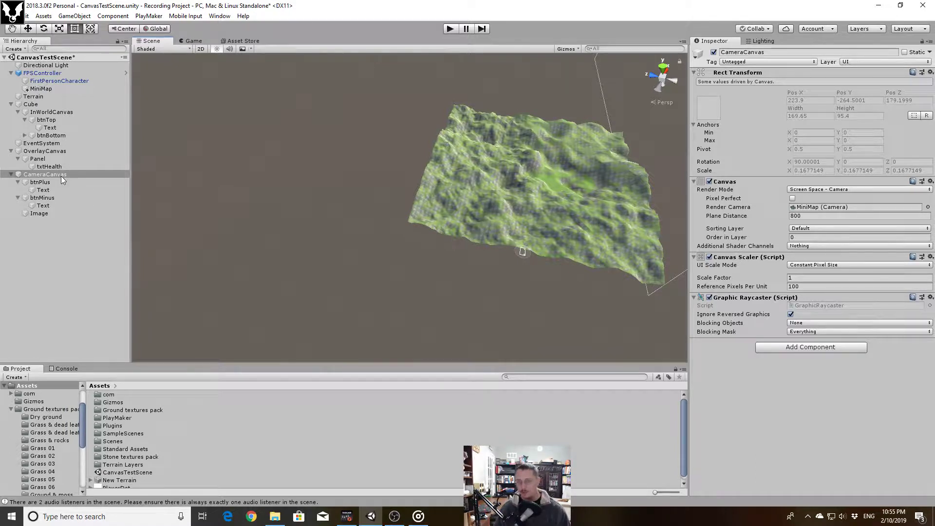
Set the CameraCanvas Plane Distance to 1 and frame the canvas at an angle in the scene view
{"action": "left_click", "coordinate": [805, 216]}
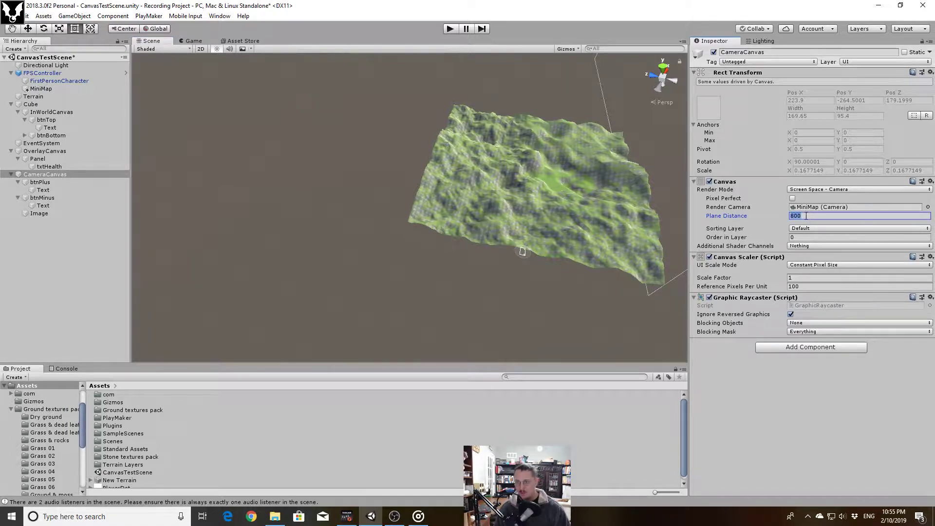
{"action": "type", "text": "1"}
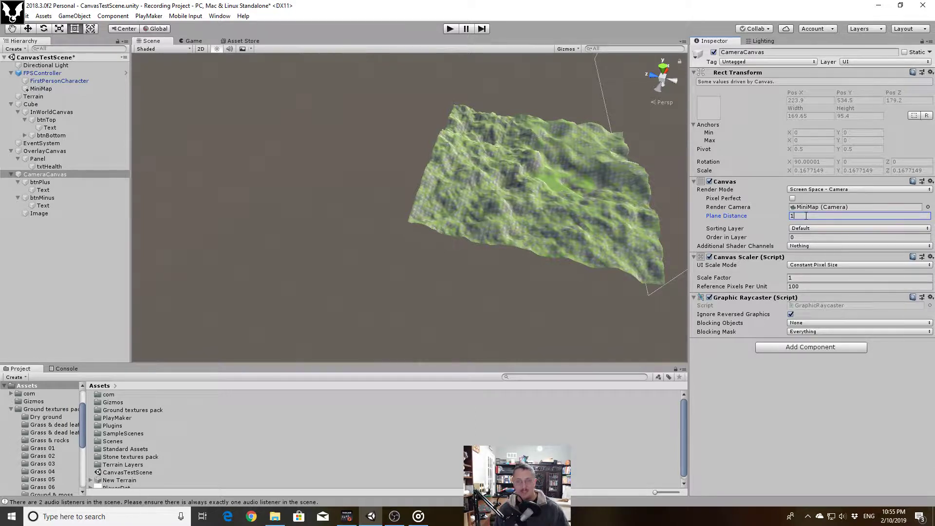
{"action": "mouse_move", "coordinate": [373, 188]}
{"action": "right_mouse_down"}
{"action": "mouse_move", "coordinate": [417, 165]}
{"action": "mouse_move", "coordinate": [476, 113]}
{"action": "mouse_move", "coordinate": [400, 70]}
{"action": "mouse_move", "coordinate": [191, 145]}
{"action": "right_mouse_up"}
{"action": "left_click", "coordinate": [62, 176]}
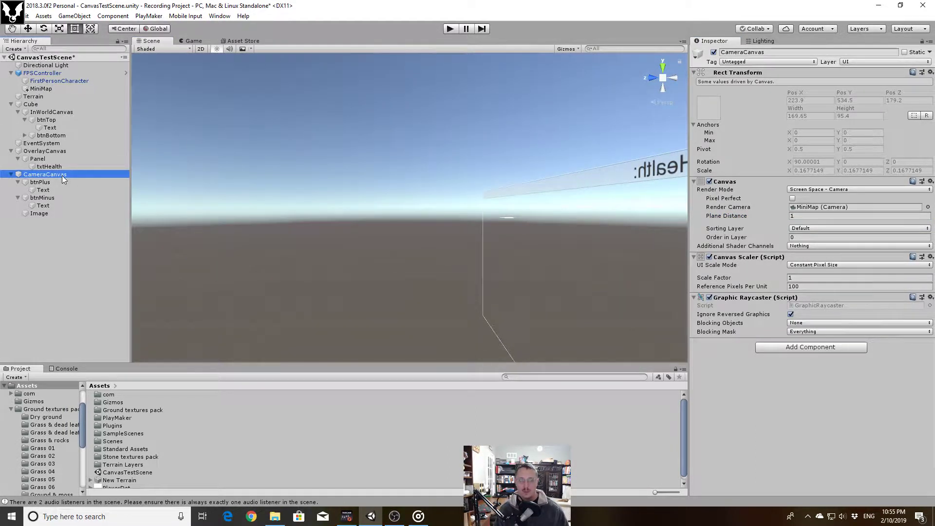
{"action": "double_click", "coordinate": [62, 175]}
{"action": "key", "text": "e"}
{"action": "right_click_drag", "start_coordinate": [396, 254], "coordinate": [323, 321]}
{"action": "key", "text": "w"}
{"action": "key", "text": "d"}
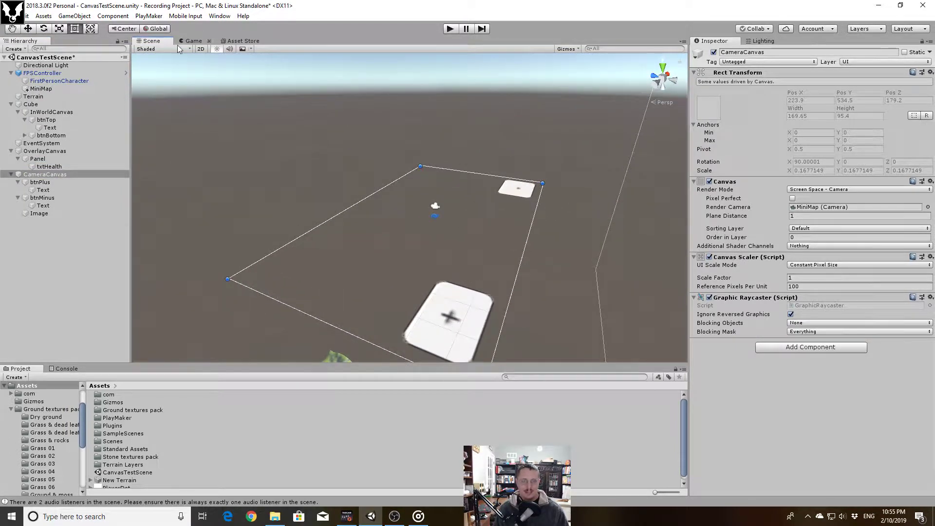
Check CameraCanvas in the 2D scene view, return to 3D, and view the canvas from the front with the Rect tool active
{"action": "left_click", "coordinate": [201, 49]}
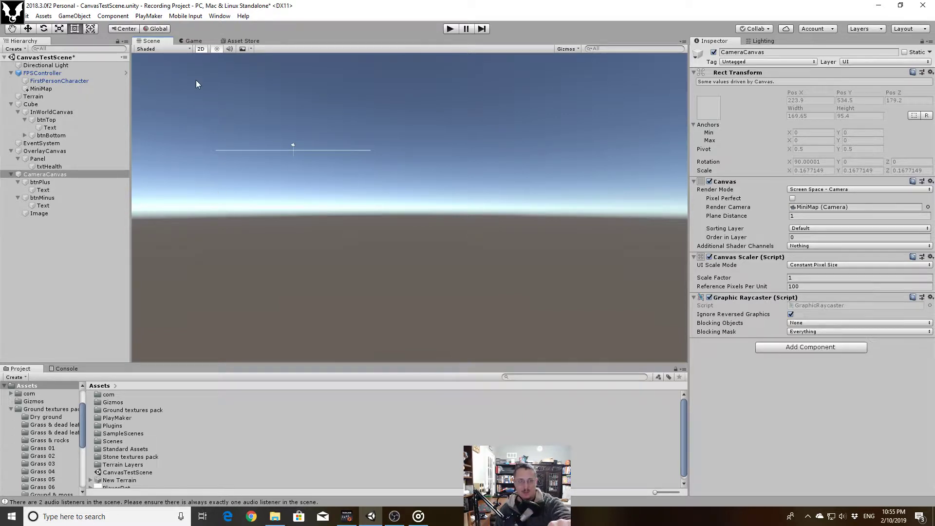
{"action": "left_click", "coordinate": [202, 49]}
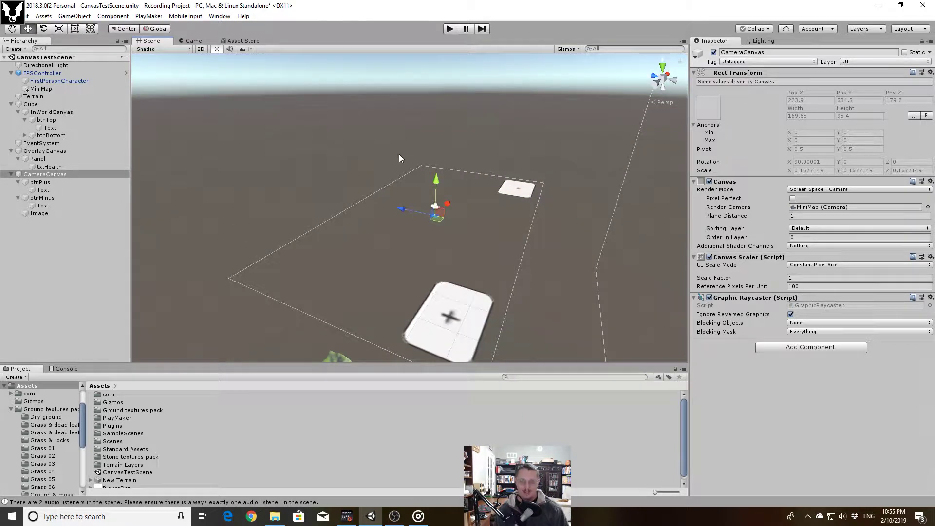
{"action": "left_click_drag", "start_coordinate": [472, 223], "coordinate": [276, 269], "text": "alt"}
{"action": "key", "text": "t"}
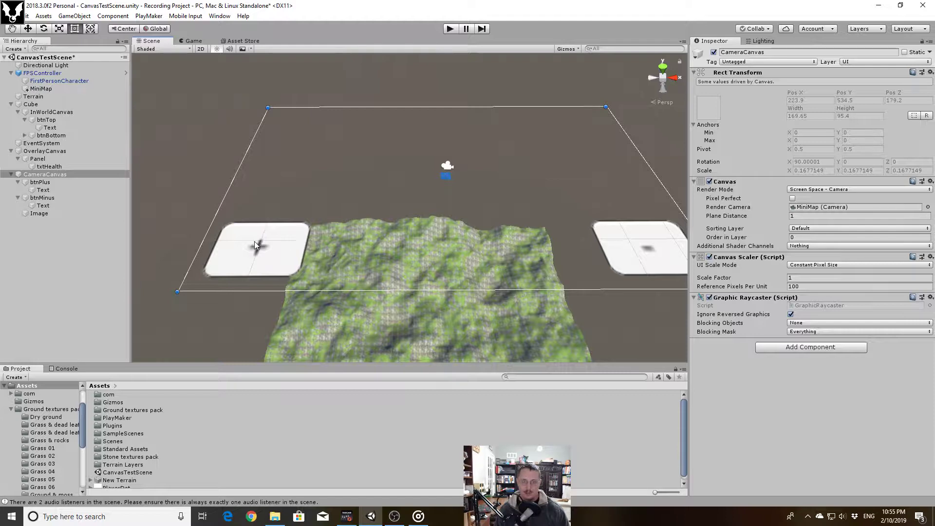
Move btnPlus on CameraCanvas to about Pos X 21, Pos Y 14.8, and select btnMinus
{"action": "left_click", "coordinate": [288, 246]}
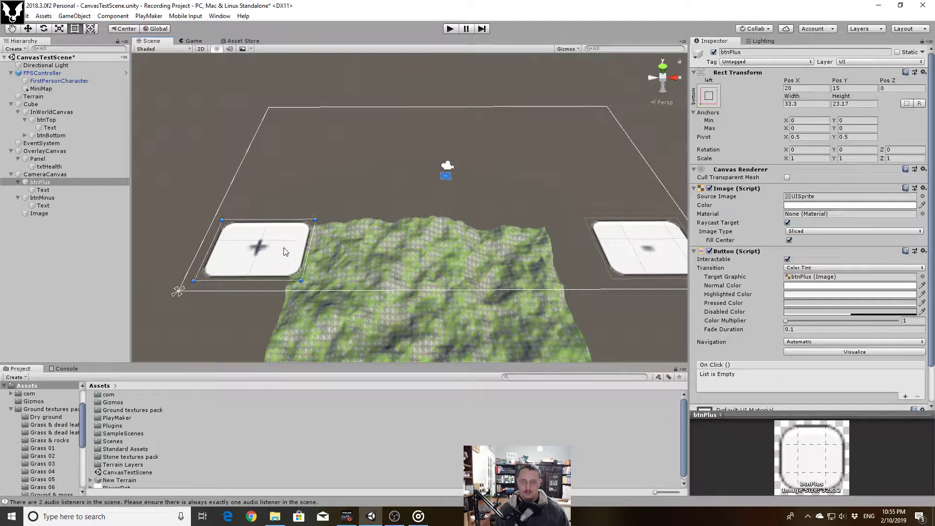
{"action": "mouse_move", "coordinate": [285, 252]}
{"action": "left_mouse_down"}
{"action": "mouse_move", "coordinate": [309, 217]}
{"action": "mouse_move", "coordinate": [359, 214]}
{"action": "mouse_move", "coordinate": [353, 206]}
{"action": "mouse_move", "coordinate": [311, 243]}
{"action": "mouse_move", "coordinate": [569, 249]}
{"action": "mouse_move", "coordinate": [414, 239]}
{"action": "mouse_move", "coordinate": [499, 227]}
{"action": "mouse_move", "coordinate": [463, 233]}
{"action": "mouse_move", "coordinate": [484, 239]}
{"action": "mouse_move", "coordinate": [337, 232]}
{"action": "mouse_move", "coordinate": [291, 249]}
{"action": "left_mouse_up"}
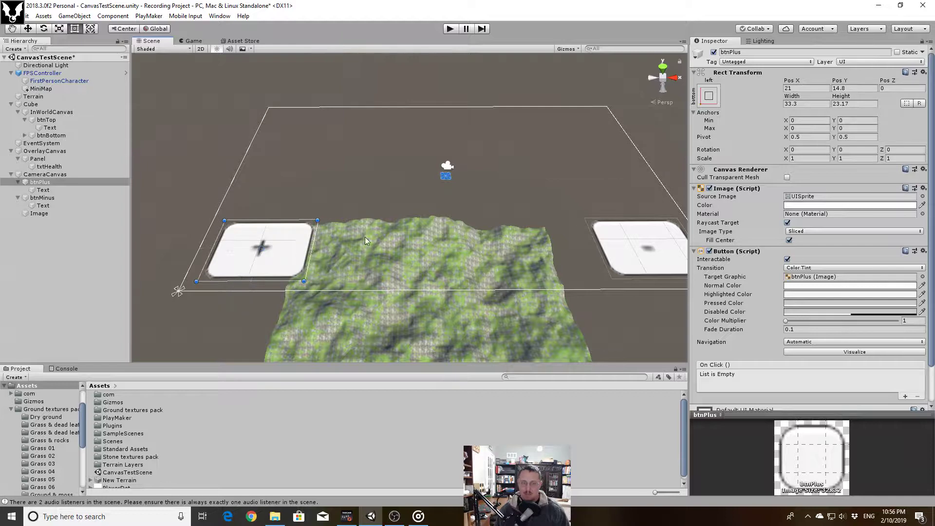
{"action": "left_click", "coordinate": [642, 238]}
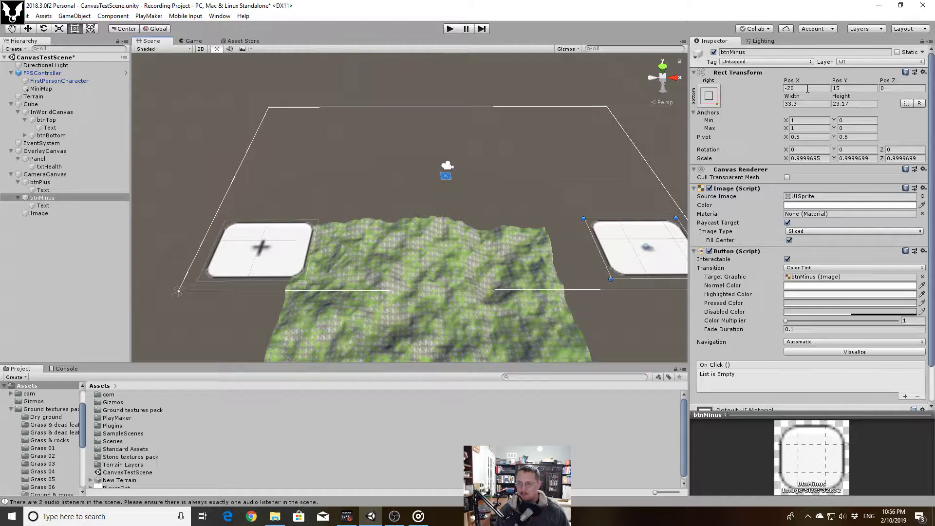
Set btnPlus to Pos X 20 and Pos Y 15, and check the zoom buttons in the Game view
{"action": "left_click", "coordinate": [851, 88]}
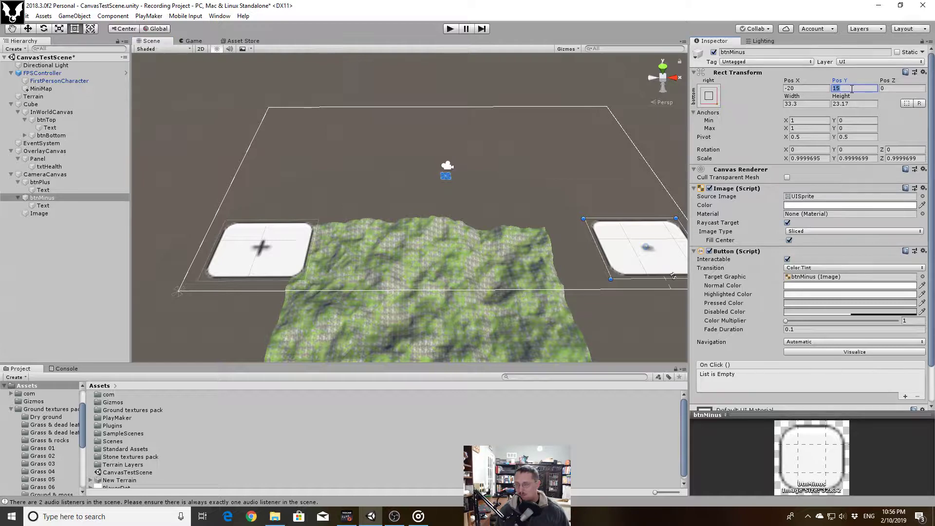
{"action": "left_click", "coordinate": [287, 255]}
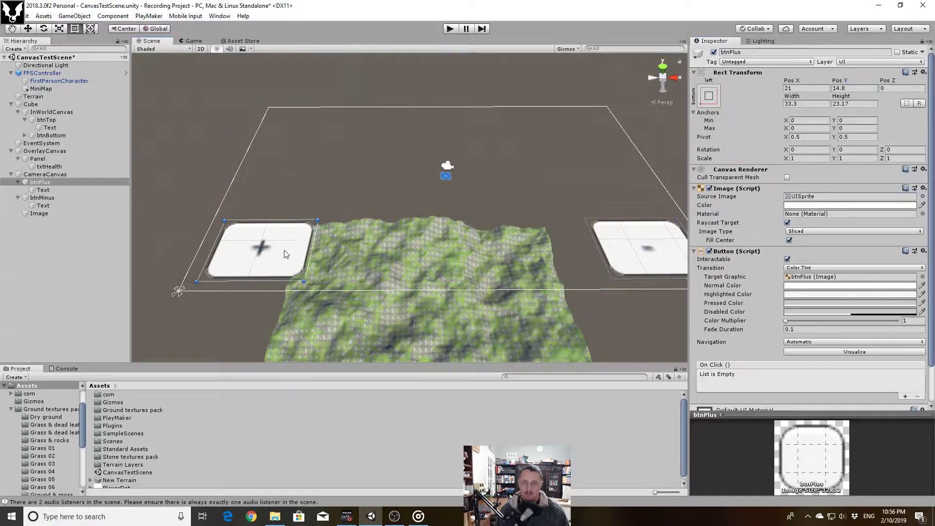
{"action": "left_click", "coordinate": [815, 90]}
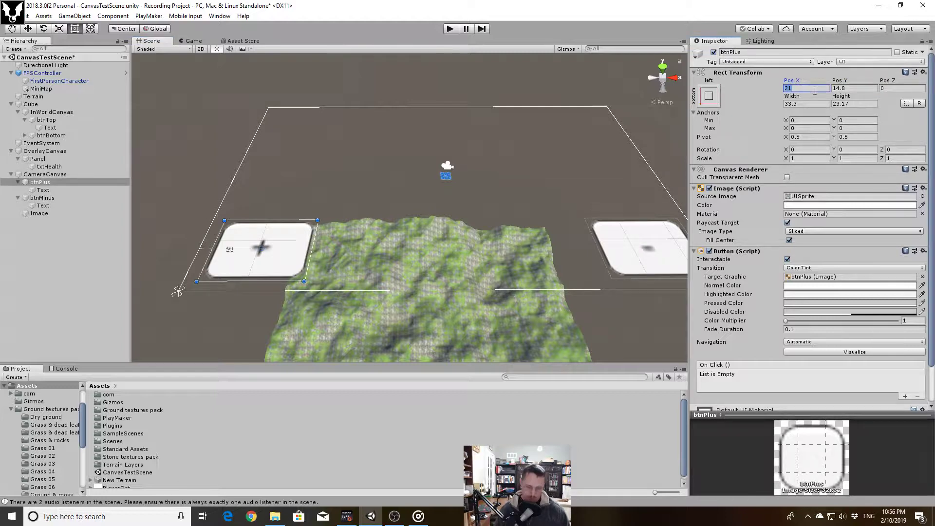
{"action": "type", "text": "20"}
{"action": "key", "text": "Tab"}
{"action": "type", "text": "1"}
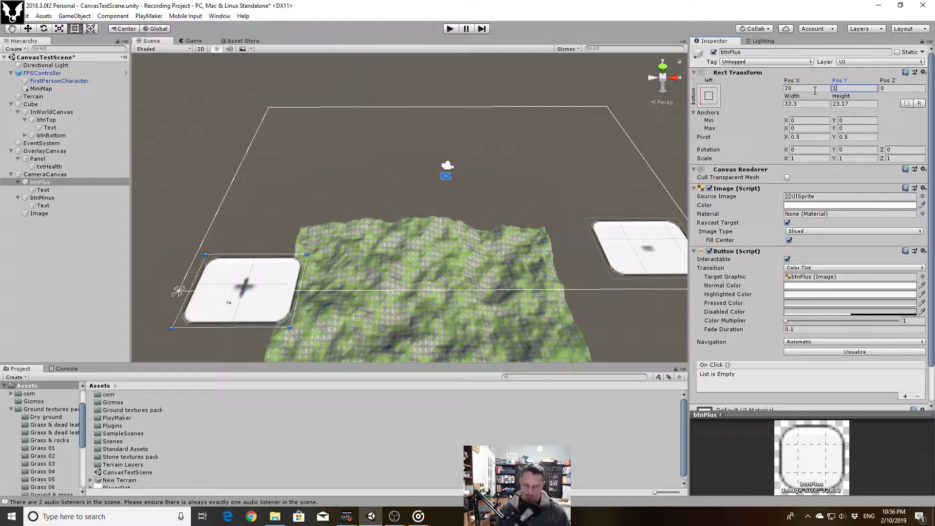
{"action": "type", "text": "5"}
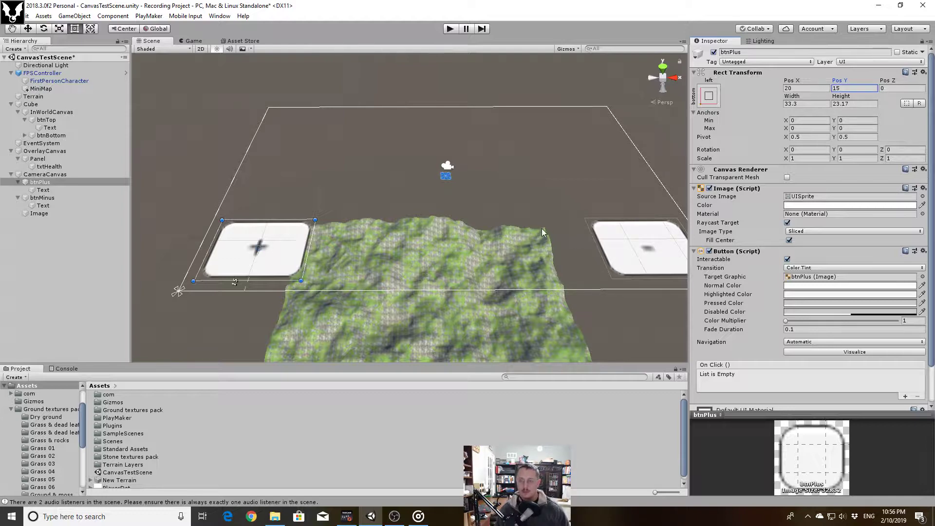
{"action": "left_click_drag", "start_coordinate": [543, 233], "coordinate": [494, 306], "text": "alt"}
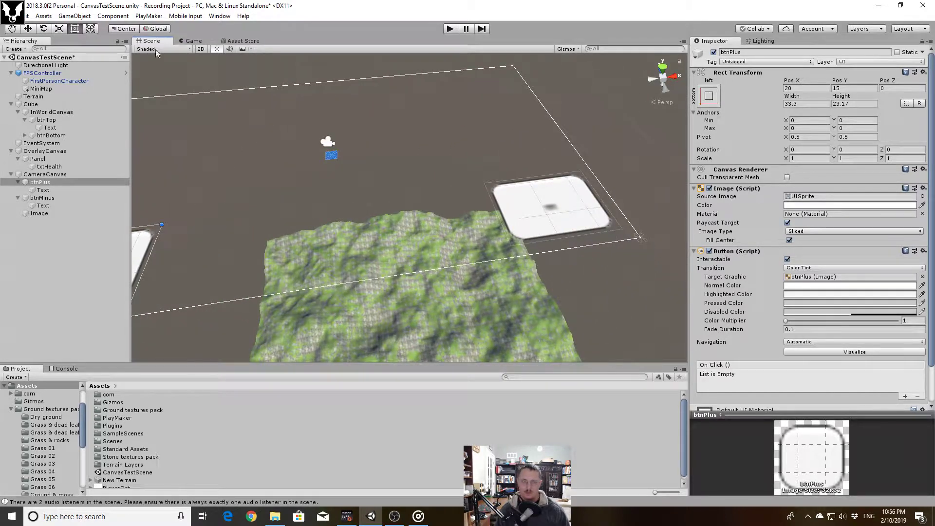
{"action": "left_click", "coordinate": [195, 41]}
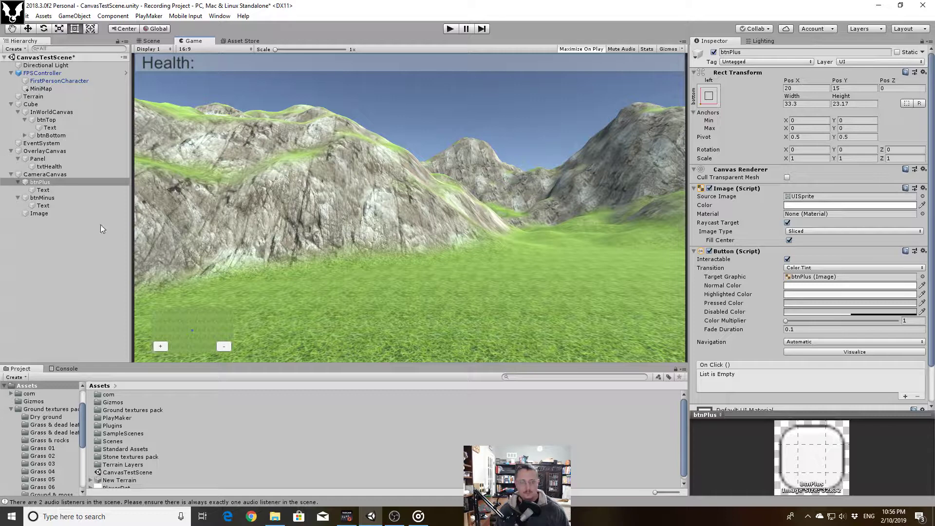
Frame InWorldCanvas in the Scene view with its buttons facing the camera, and review its Render Mode options
{"action": "left_click", "coordinate": [60, 113]}
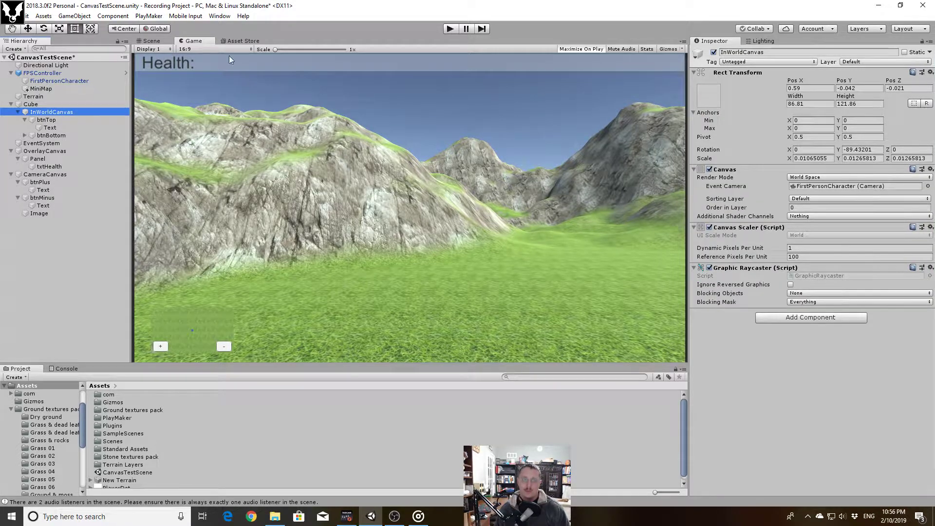
{"action": "left_click", "coordinate": [156, 39]}
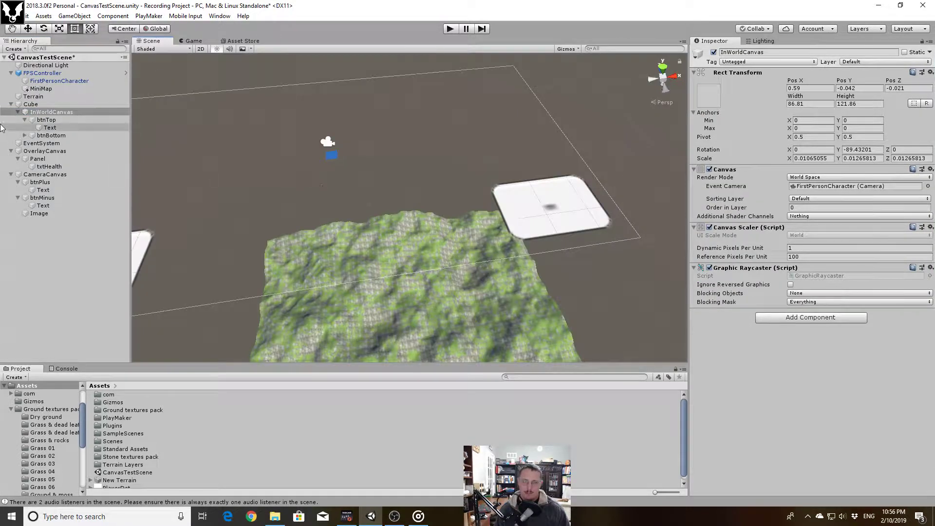
{"action": "double_click", "coordinate": [41, 115]}
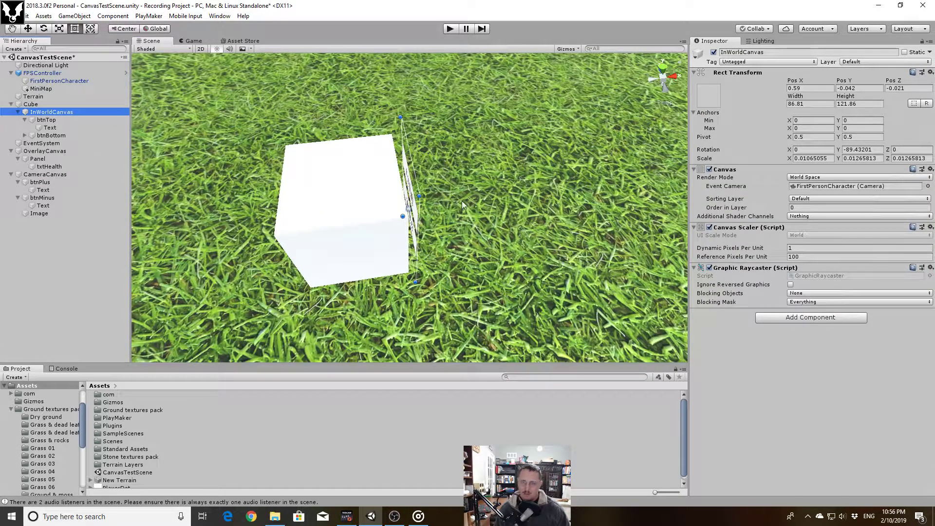
{"action": "left_click_drag", "start_coordinate": [462, 201], "coordinate": [299, 141], "text": "alt"}
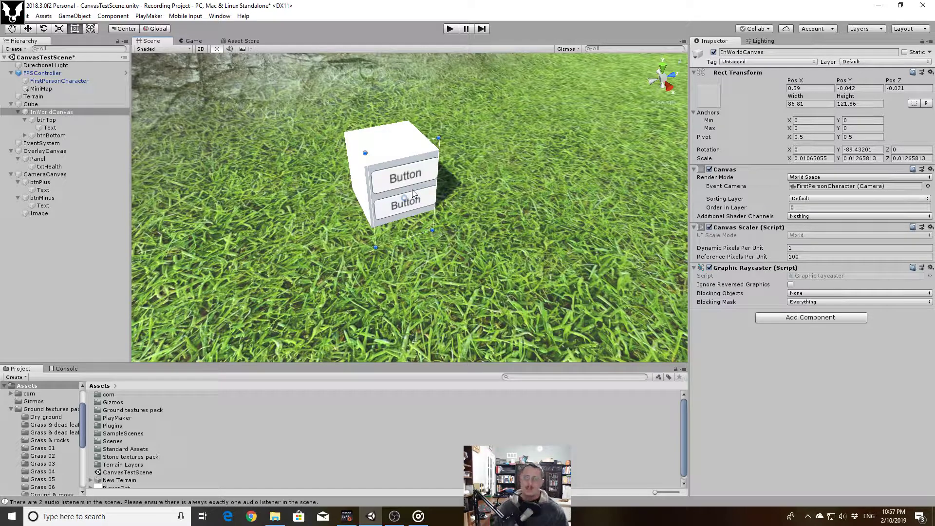
{"action": "left_click", "coordinate": [814, 179]}
{"action": "left_click", "coordinate": [845, 392]}
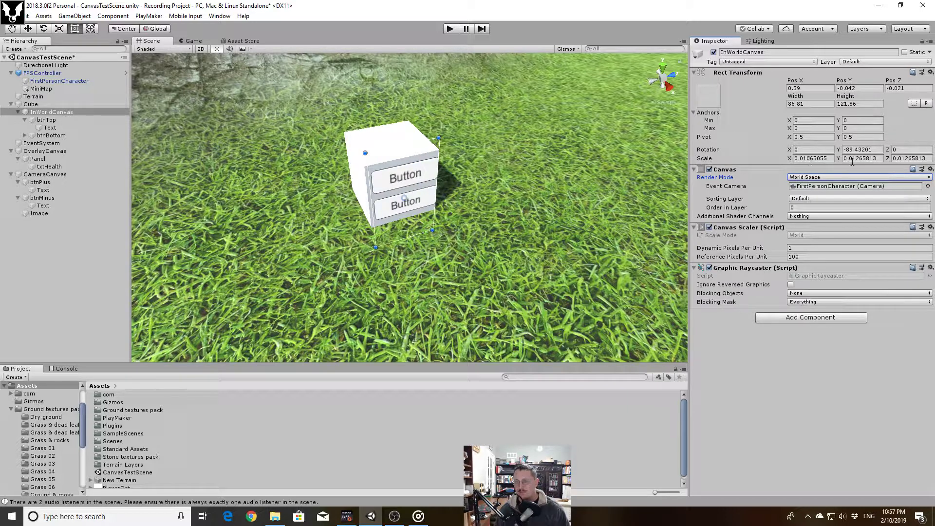
Examine the X, Y and Z scale of InWorldCanvas with the Scale tool active
{"action": "key", "text": "w"}
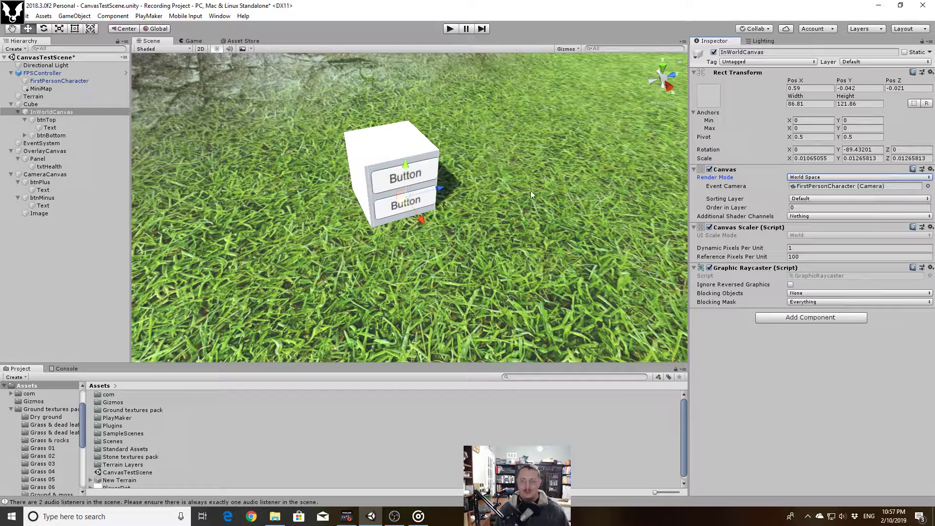
{"action": "key", "text": "r"}
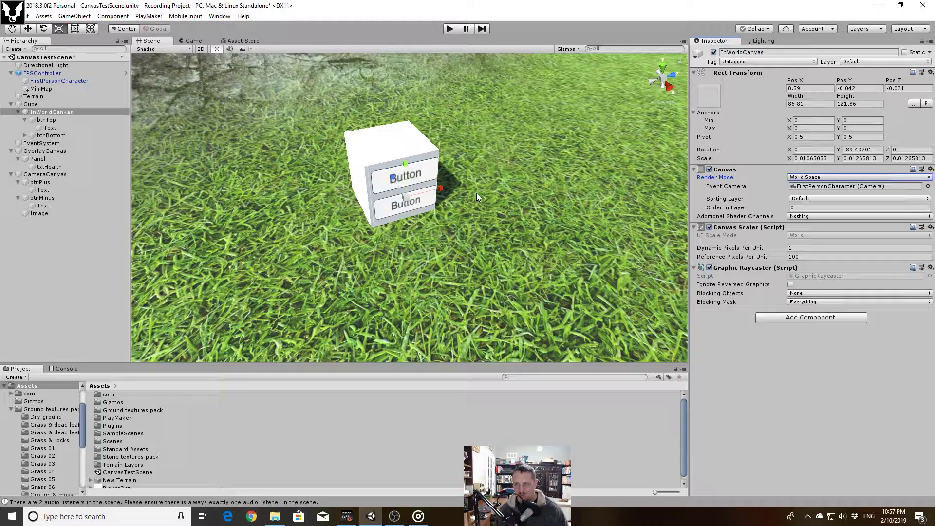
{"action": "left_click", "coordinate": [799, 159]}
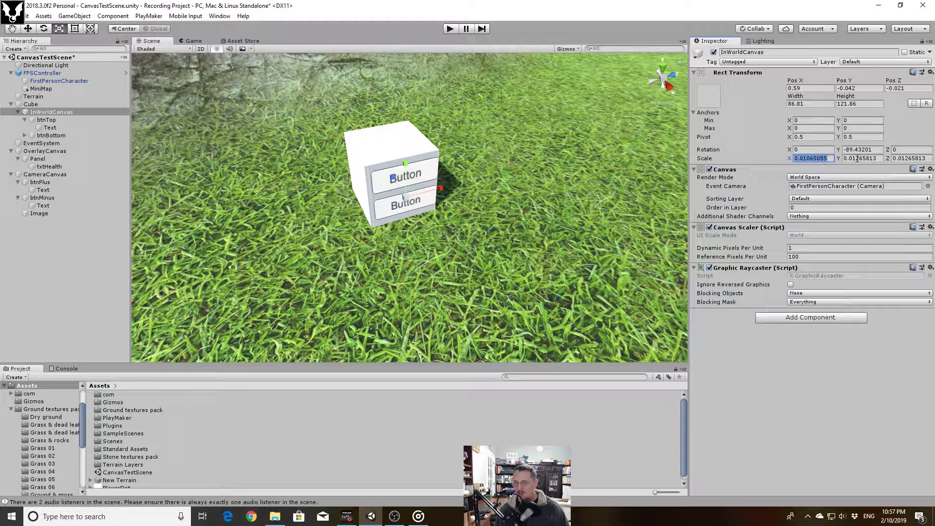
{"action": "key", "text": "Tab"}
{"action": "key", "text": "Tab"}
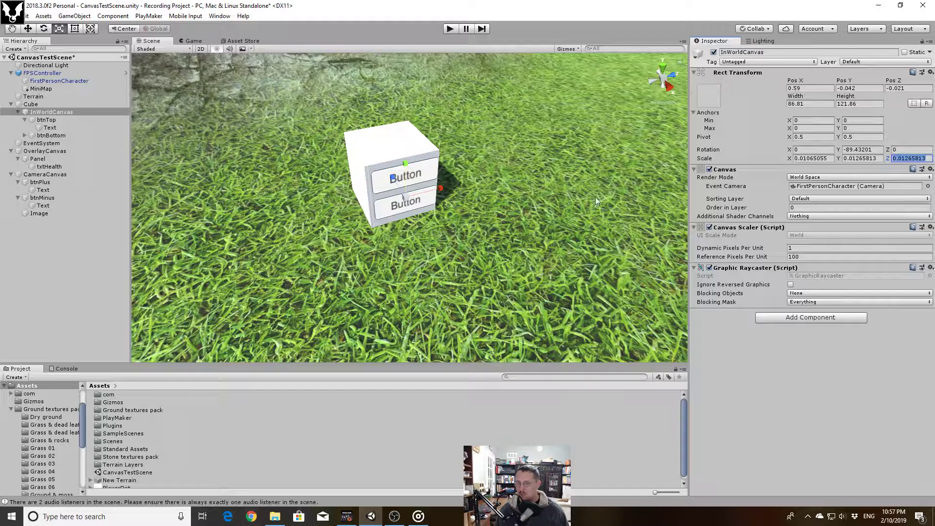
Switch the scene to 2D, frame InWorldCanvas, and deactivate the Terrain object
{"action": "left_click", "coordinate": [201, 49]}
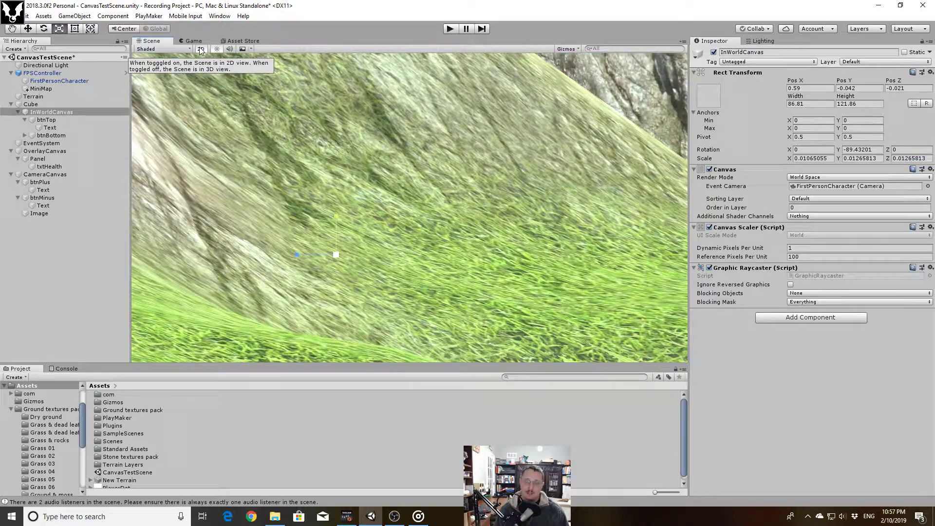
{"action": "double_click", "coordinate": [77, 114]}
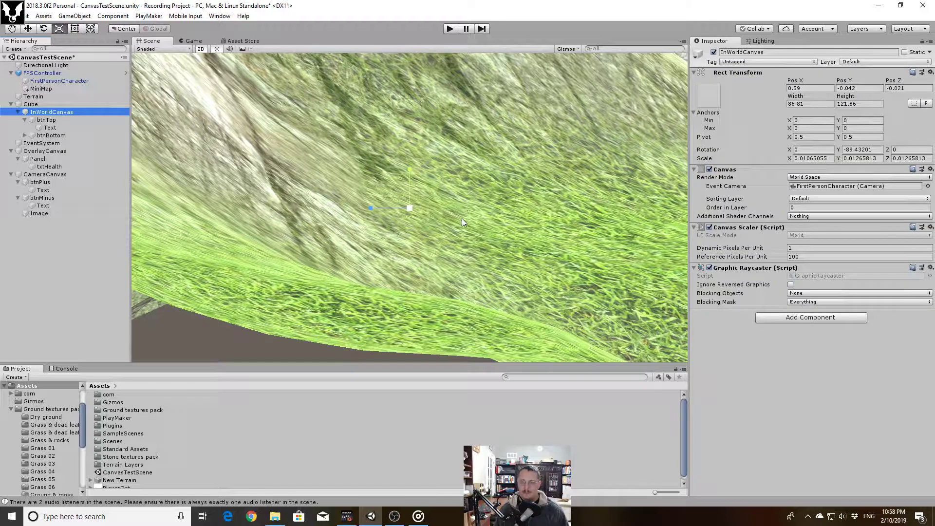
{"action": "middle_click_drag", "start_coordinate": [452, 182], "coordinate": [384, 268]}
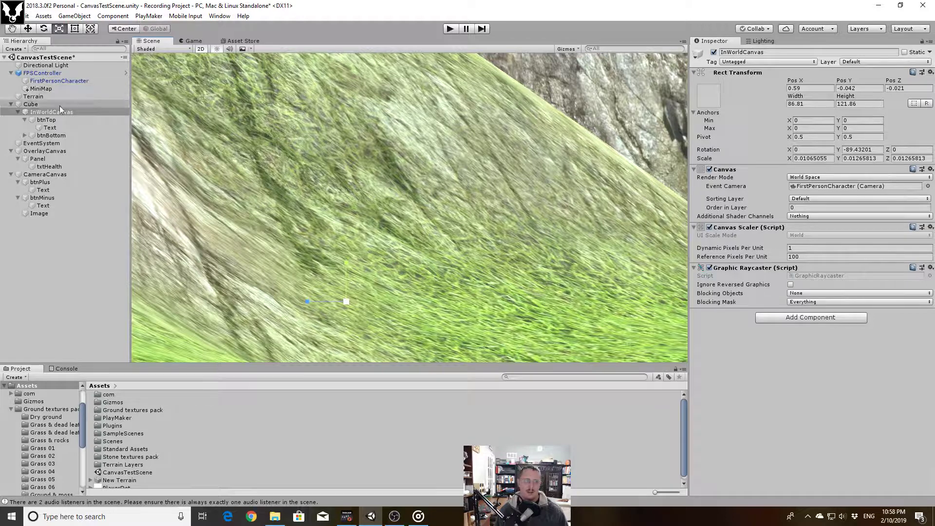
{"action": "left_click", "coordinate": [34, 97]}
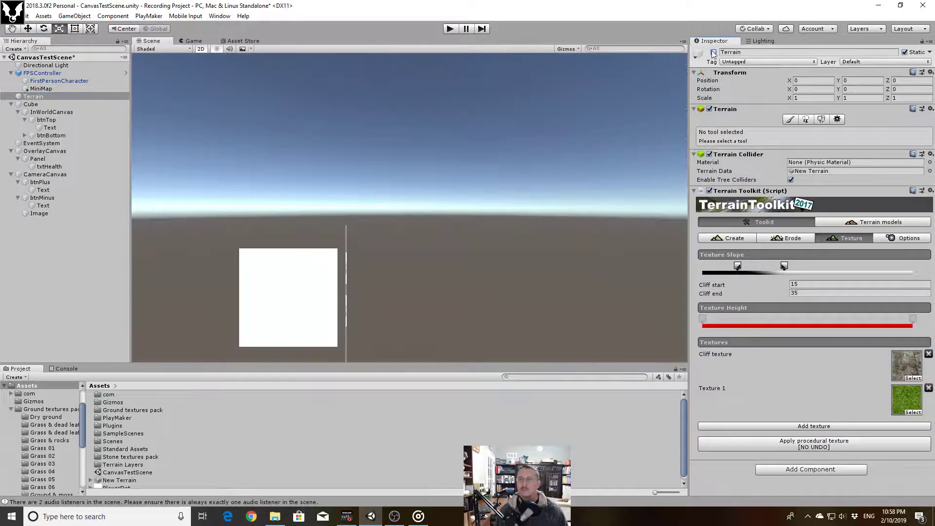
{"action": "middle_click_drag", "start_coordinate": [359, 225], "coordinate": [370, 179]}
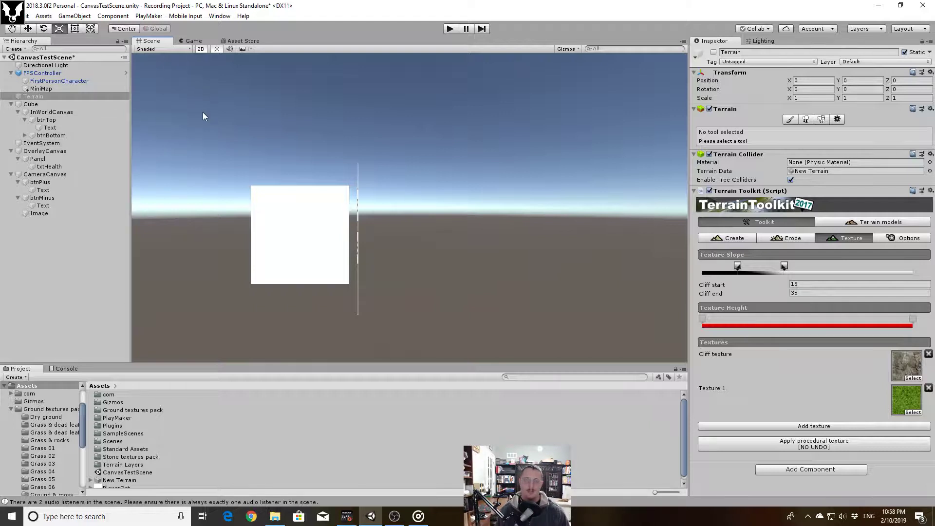
Return to the 3D scene view, bring the cube's button face into view, and select InWorldCanvas
{"action": "left_click", "coordinate": [200, 49]}
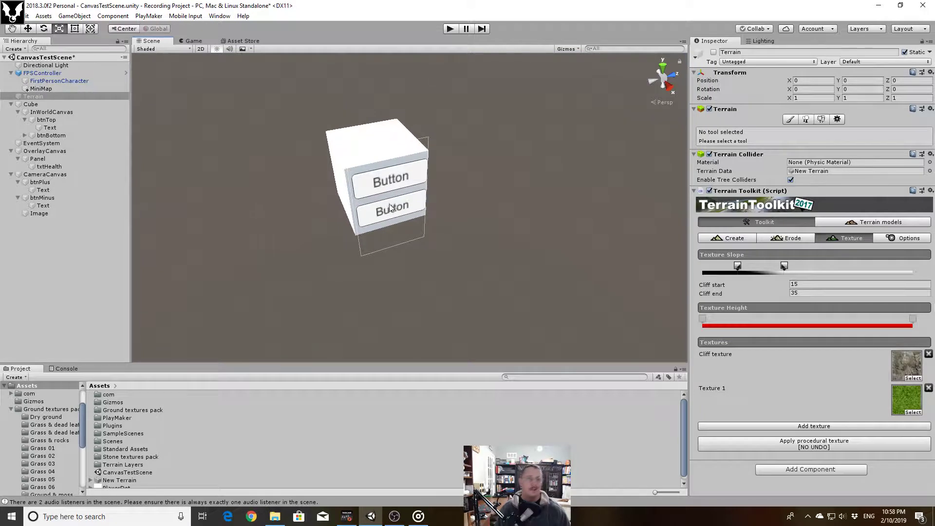
{"action": "key", "text": "d"}
{"action": "mouse_move", "coordinate": [458, 177]}
{"action": "right_mouse_down"}
{"action": "mouse_move", "coordinate": [457, 159]}
{"action": "mouse_move", "coordinate": [445, 175]}
{"action": "right_mouse_up"}
{"action": "key", "text": "w"}
{"action": "key", "text": "a"}
{"action": "key", "text": "s"}
{"action": "left_click", "coordinate": [53, 112]}
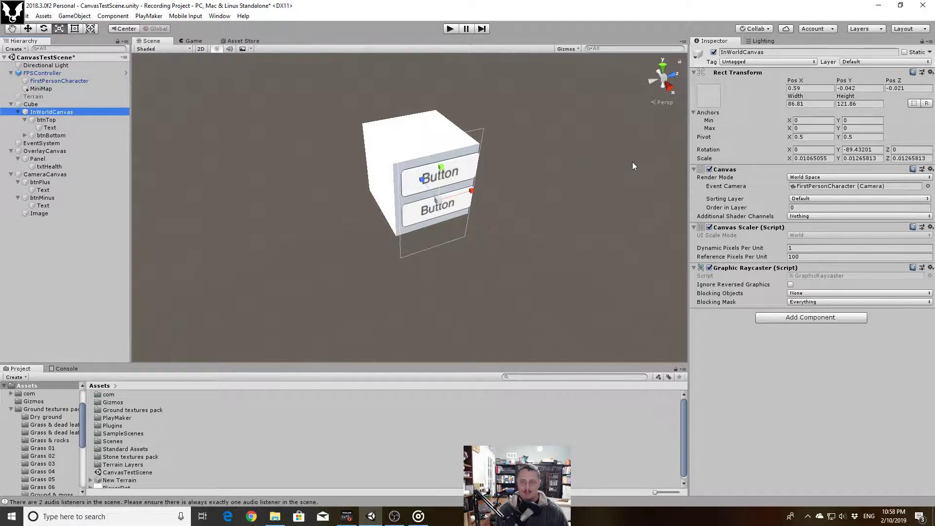
Lower the top edge of InWorldCanvas with the Rect tool
{"action": "key", "text": "t"}
{"action": "left_click_drag", "start_coordinate": [463, 131], "coordinate": [468, 164]}
{"action": "left_click_drag", "start_coordinate": [448, 244], "coordinate": [448, 242]}
Move btnBottom down on InWorldCanvas and move btnTop to about Pos Y 16
{"action": "key", "text": "w"}
{"action": "right_click_drag", "start_coordinate": [501, 200], "coordinate": [449, 134]}
{"action": "key", "text": "s"}
{"action": "left_click", "coordinate": [381, 214]}
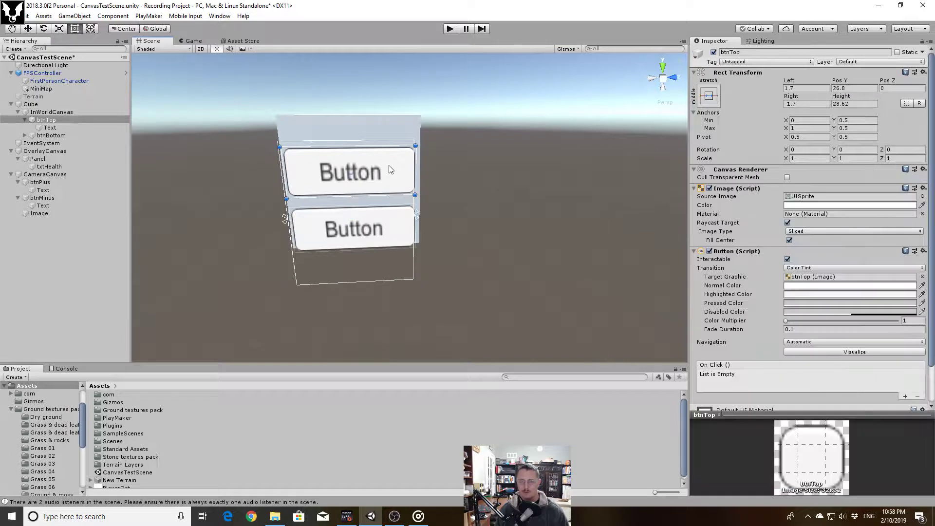
{"action": "left_click_drag", "start_coordinate": [375, 232], "coordinate": [372, 240]}
{"action": "left_click", "coordinate": [366, 177]}
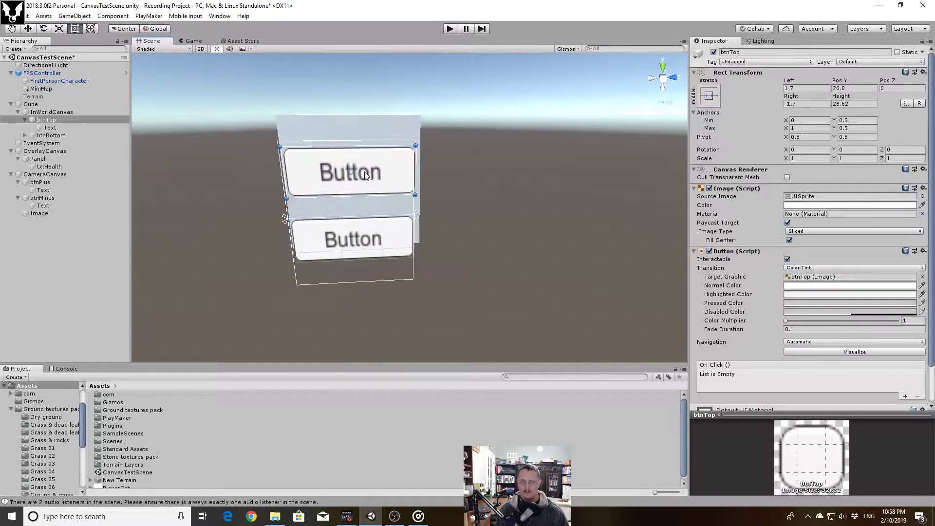
{"action": "left_click_drag", "start_coordinate": [366, 178], "coordinate": [365, 196]}
Reduce the height of InWorldCanvas to about 65 and raise it on the cube's face to about Pos Y 0.029
{"action": "left_click", "coordinate": [358, 155]}
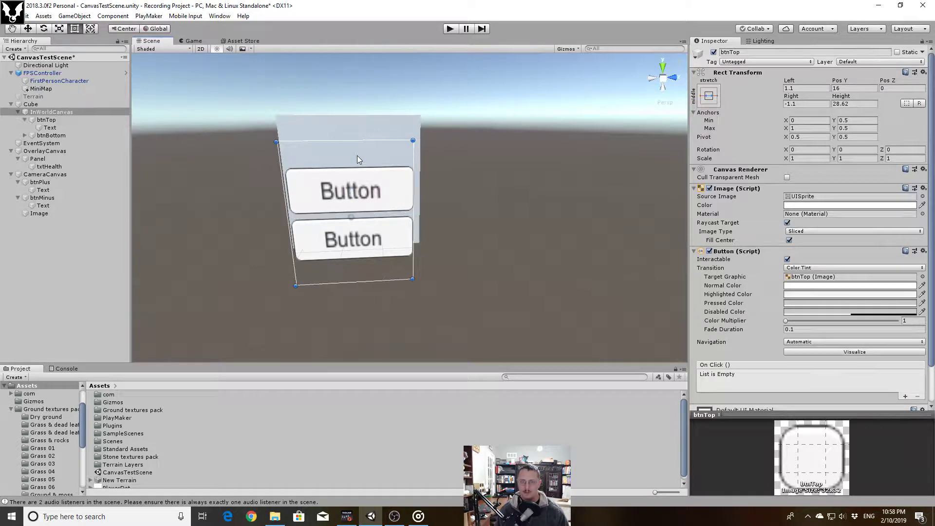
{"action": "left_click_drag", "start_coordinate": [357, 142], "coordinate": [364, 181]}
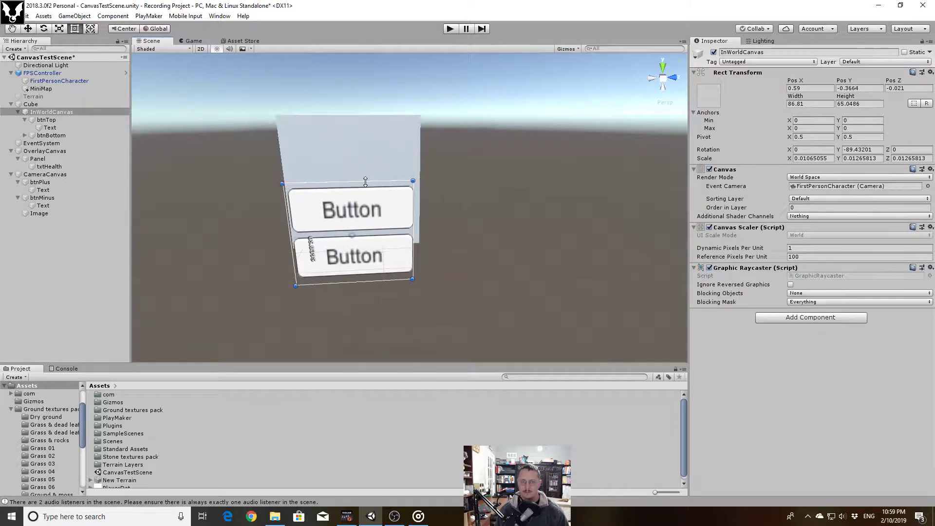
{"action": "key", "text": "w"}
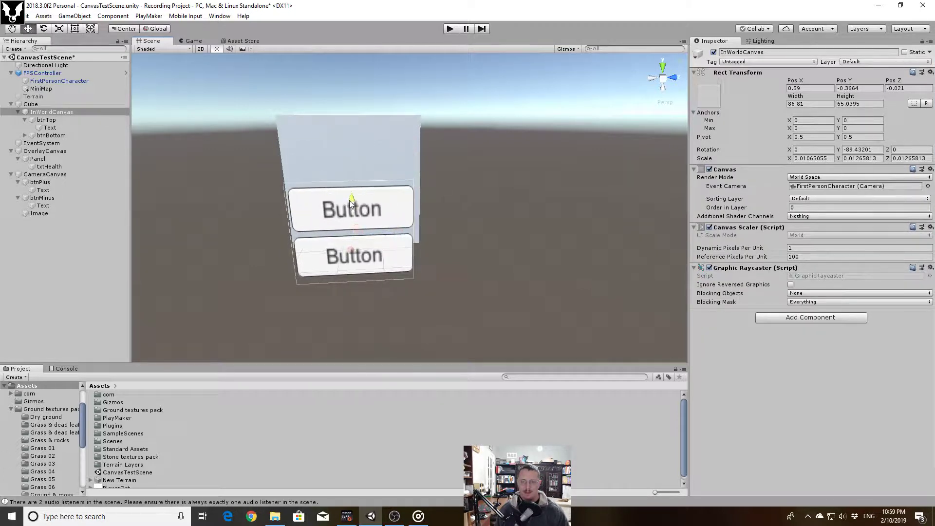
{"action": "left_click_drag", "start_coordinate": [349, 217], "coordinate": [378, 176]}
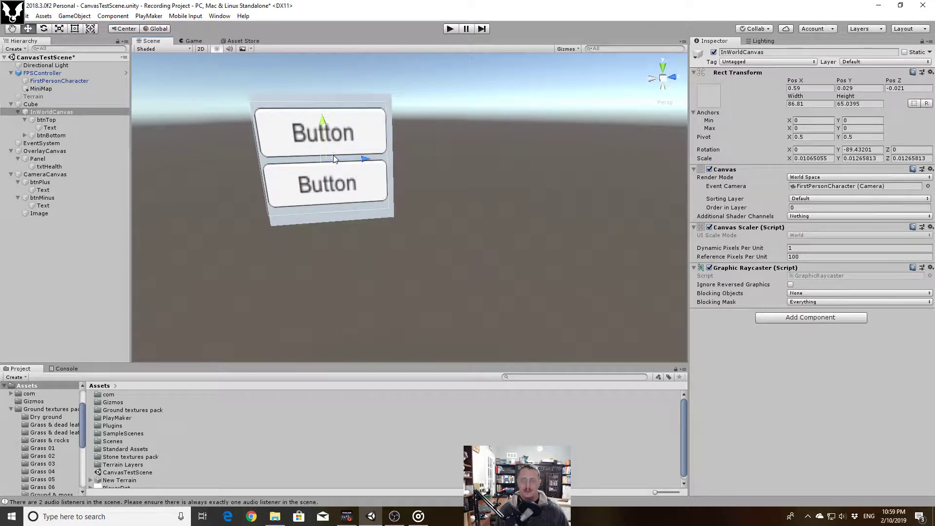
Position InWorldCanvas against the cube at about Pos X 0.514, Y 0.05, Z -0.019, and check it in the front view
{"action": "left_click_drag", "start_coordinate": [333, 155], "coordinate": [317, 164]}
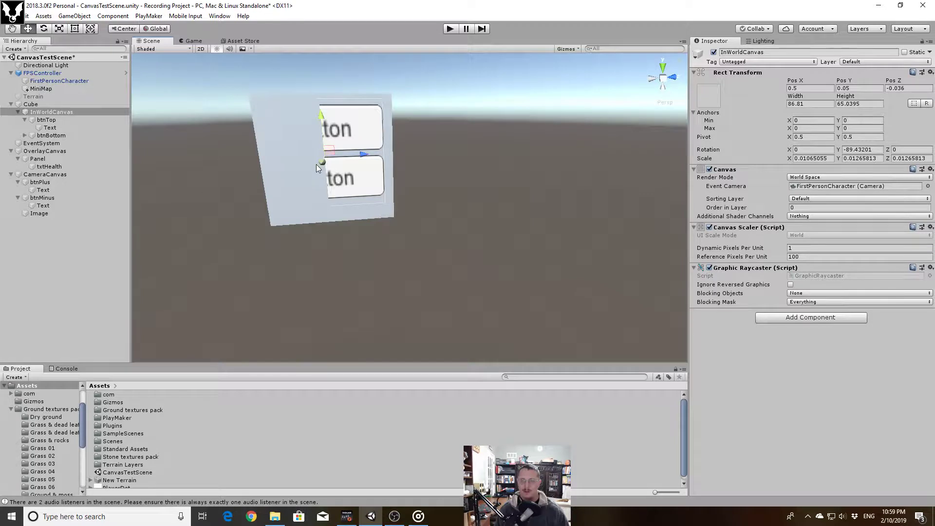
{"action": "left_click_drag", "start_coordinate": [459, 171], "coordinate": [601, 175], "text": "alt"}
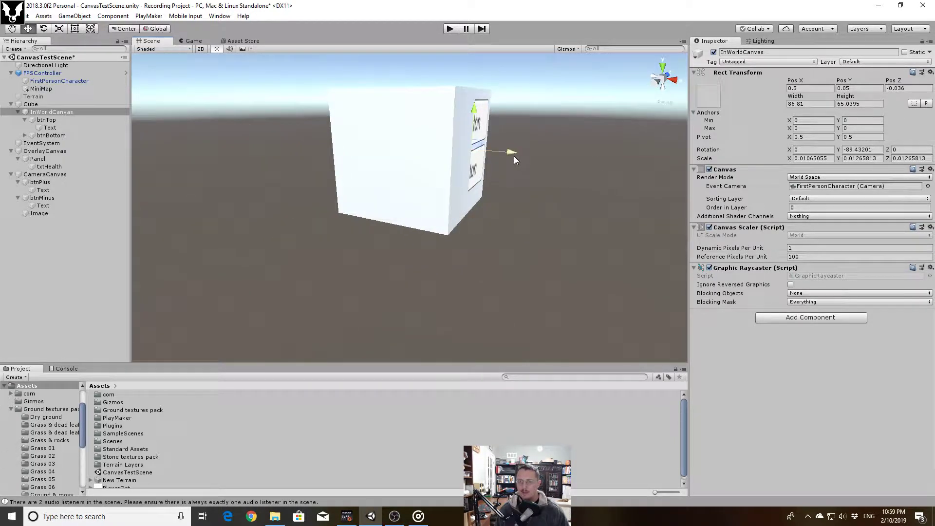
{"action": "left_click_drag", "start_coordinate": [513, 156], "coordinate": [515, 156]}
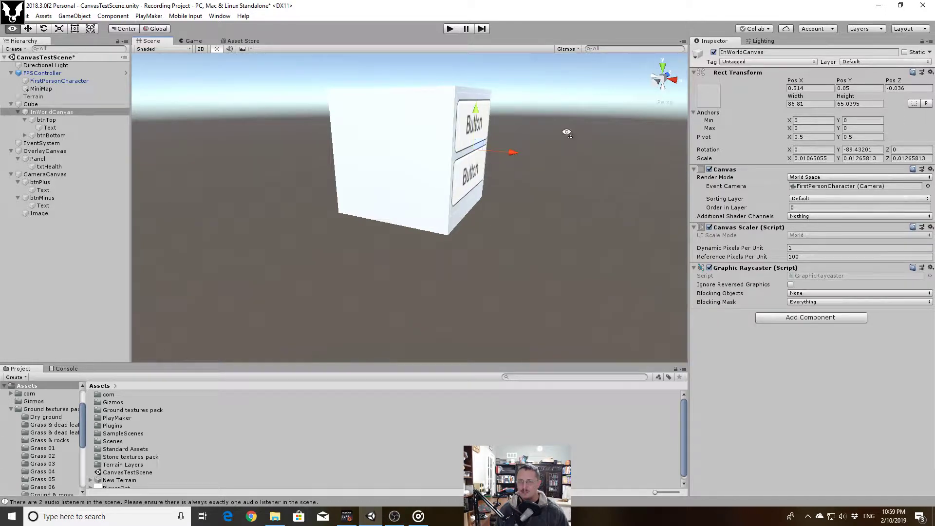
{"action": "left_click_drag", "start_coordinate": [564, 136], "coordinate": [395, 124], "text": "alt"}
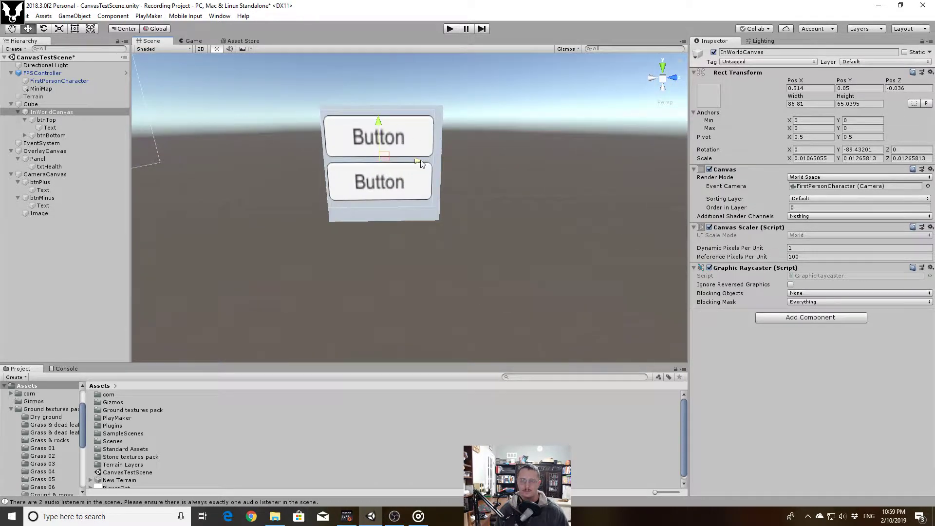
{"action": "left_click_drag", "start_coordinate": [421, 160], "coordinate": [423, 161]}
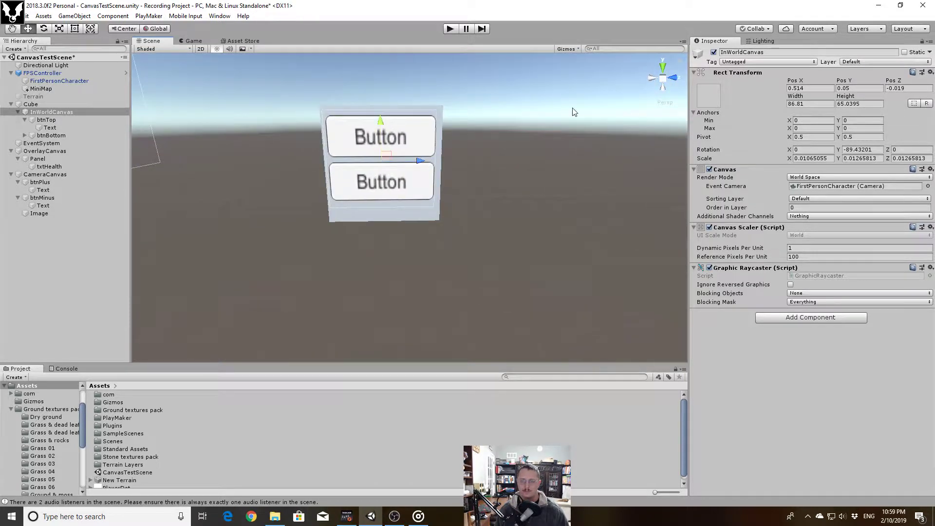
{"action": "left_click", "coordinate": [665, 77]}
{"action": "left_click", "coordinate": [673, 78]}
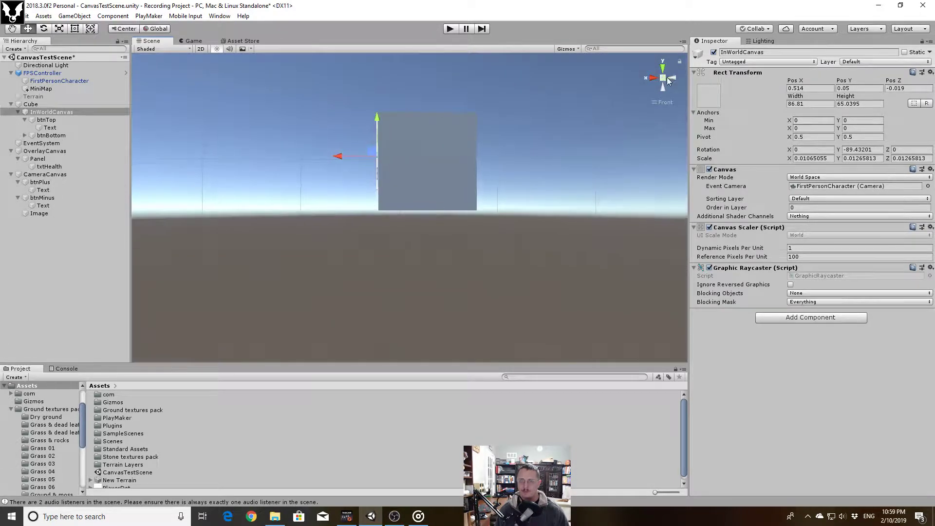
Center InWorldCanvas on the cube's face at about Pos Y 0.005 and Pos Z -0.014, working in the right view
{"action": "left_click", "coordinate": [651, 77]}
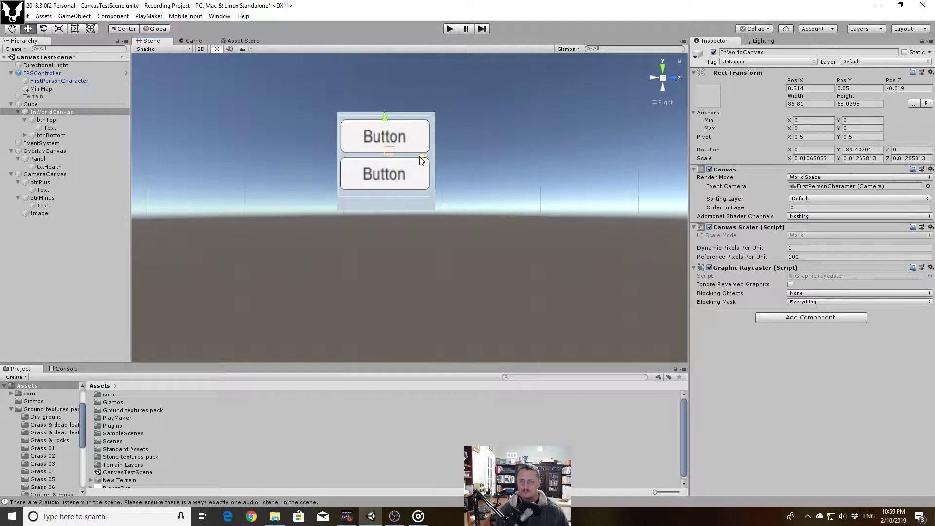
{"action": "left_click_drag", "start_coordinate": [424, 161], "coordinate": [423, 160]}
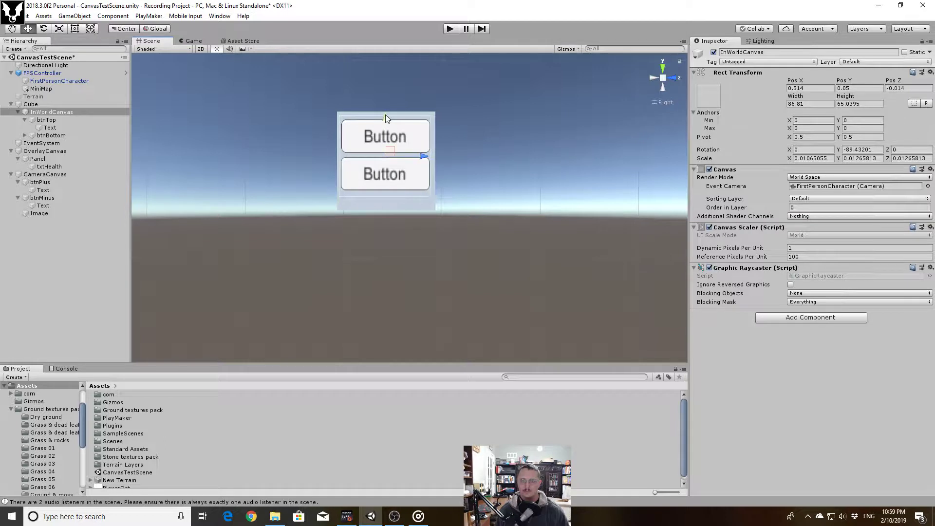
{"action": "left_click_drag", "start_coordinate": [384, 115], "coordinate": [387, 119]}
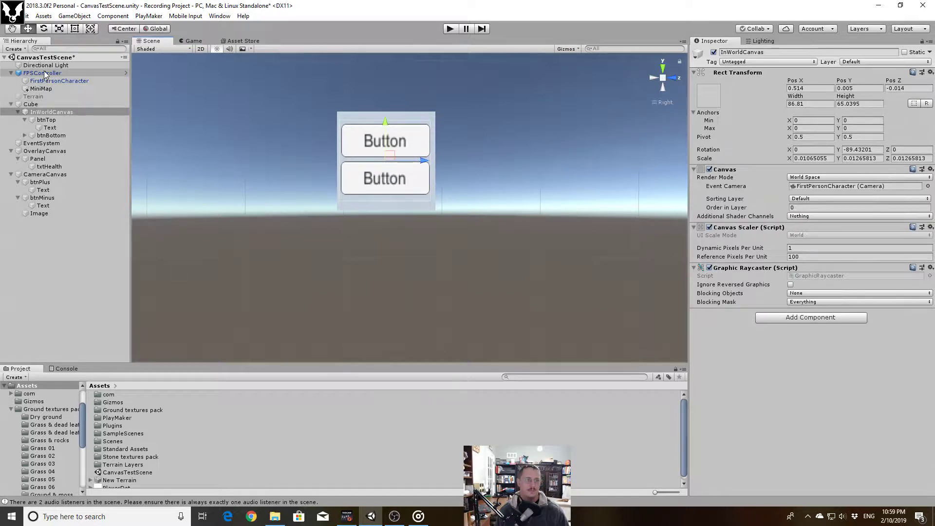
Reactivate the Terrain object and run the scene in Play mode
{"action": "left_click", "coordinate": [34, 97]}
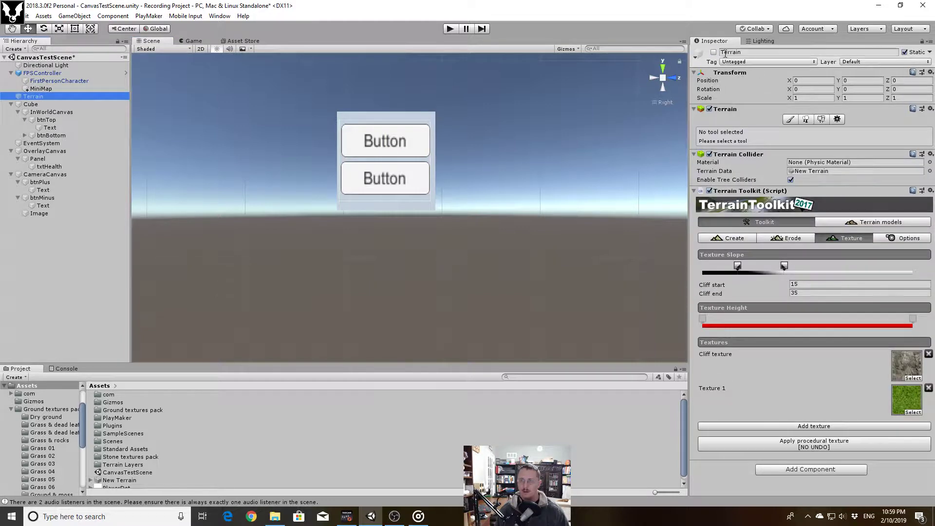
{"action": "left_click", "coordinate": [713, 52]}
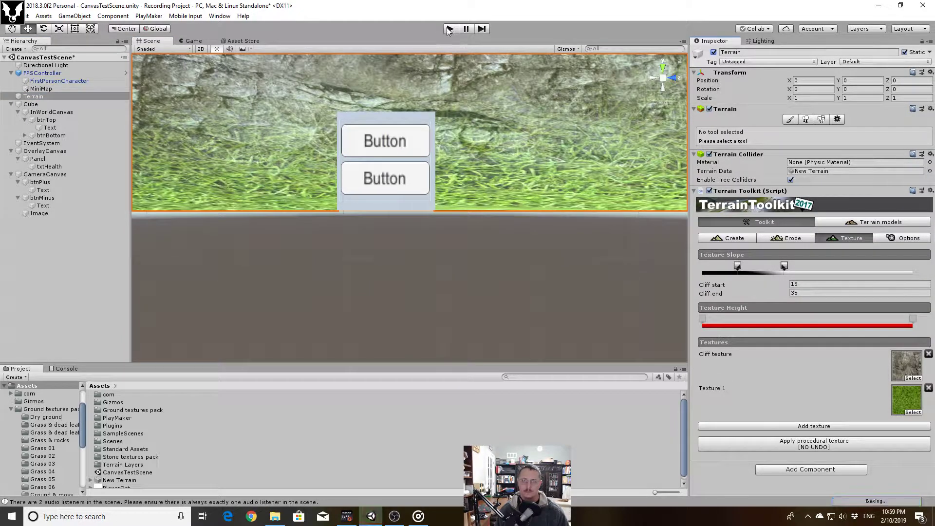
{"action": "left_click", "coordinate": [449, 29]}
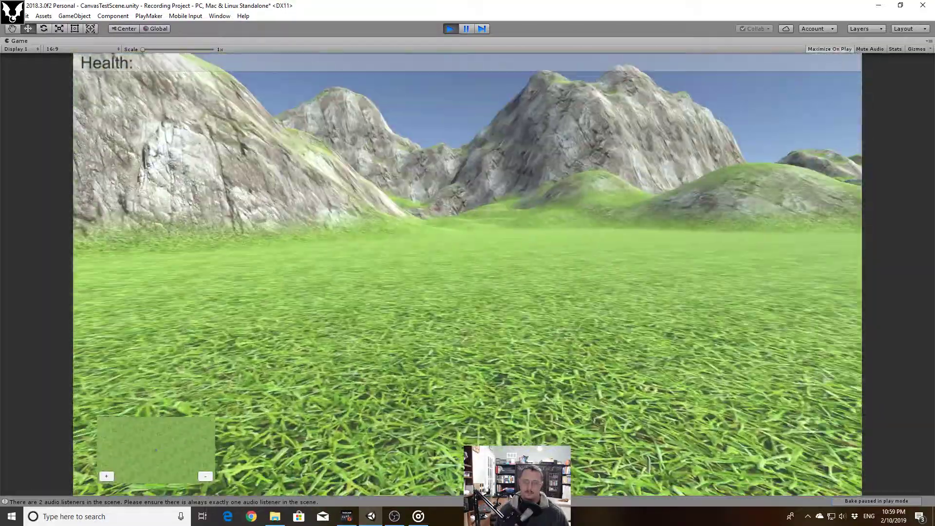
Walk up to the cube and around it to examine the in-world buttons on its face, and stop the game
{"action": "key", "text": "w"}
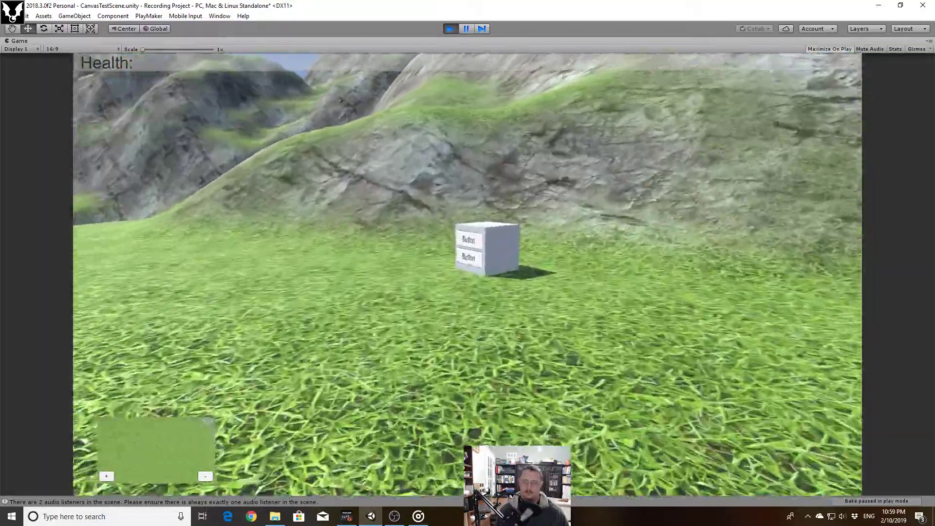
{"action": "key", "text": "w"}
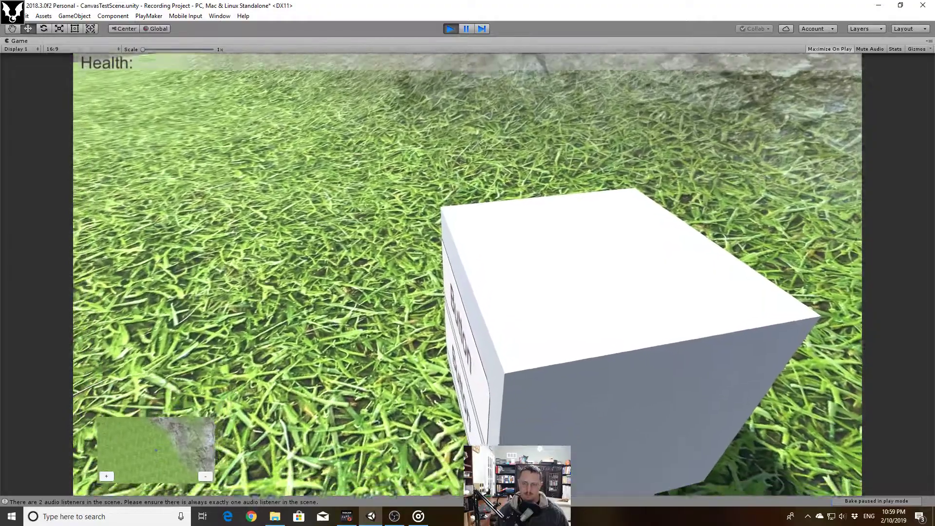
{"action": "key", "text": "d"}
{"action": "key", "text": "a"}
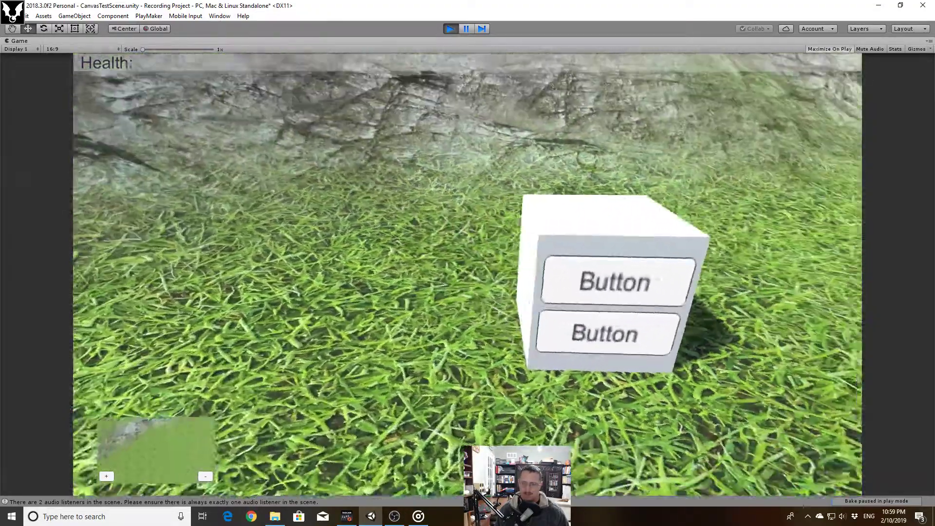
{"action": "key", "text": "a"}
{"action": "key", "text": "d"}
{"action": "key", "text": "Escape"}
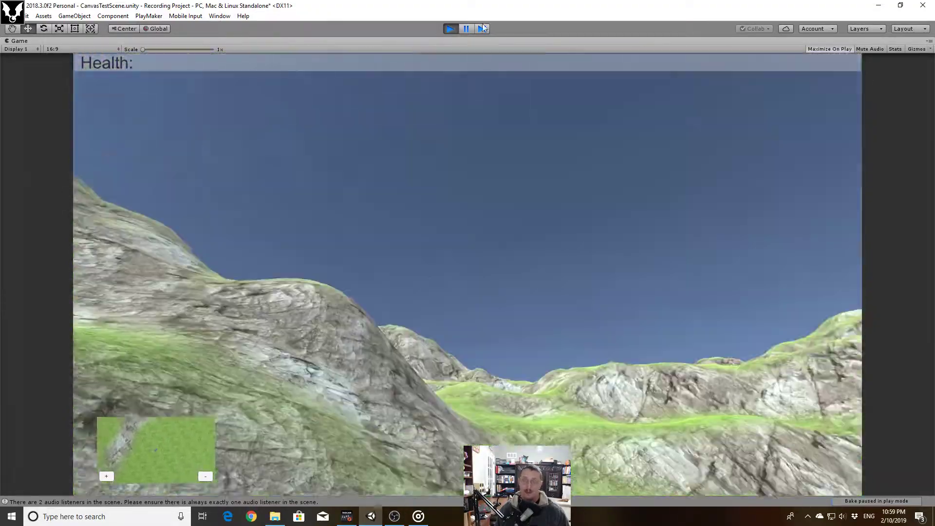
{"action": "left_click", "coordinate": [449, 29]}
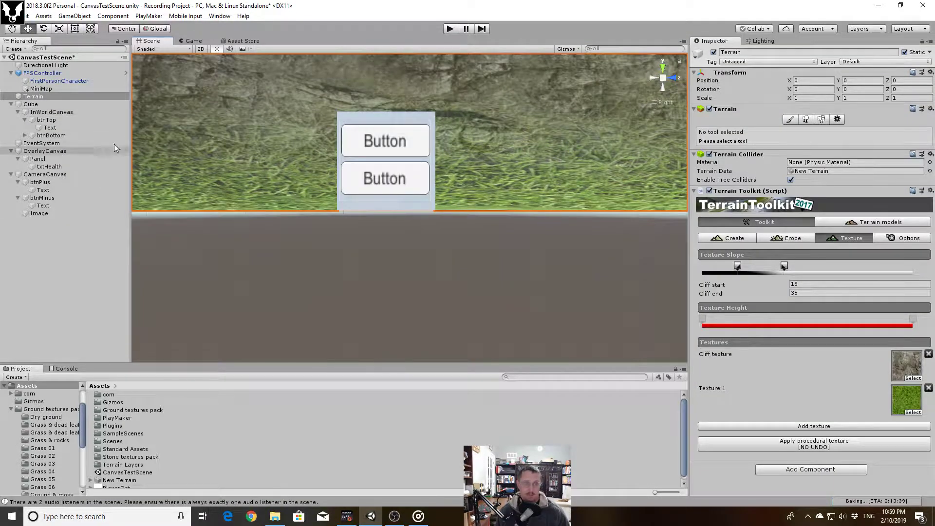
Move InWorldCanvas away from the cube so its buttons float in front of the face
{"action": "left_click", "coordinate": [59, 111]}
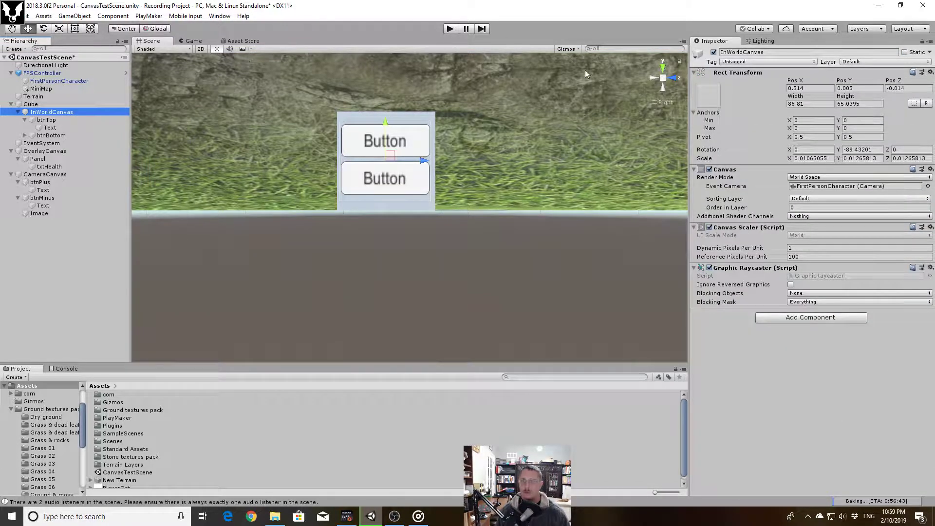
{"action": "left_click", "coordinate": [663, 79]}
{"action": "right_click_drag", "start_coordinate": [524, 146], "coordinate": [395, 259]}
{"action": "left_click_drag", "start_coordinate": [390, 229], "coordinate": [360, 251]}
Run the scene, walk past the cube, and examine the floating buttons from behind, trying to use them
{"action": "left_click", "coordinate": [450, 32]}
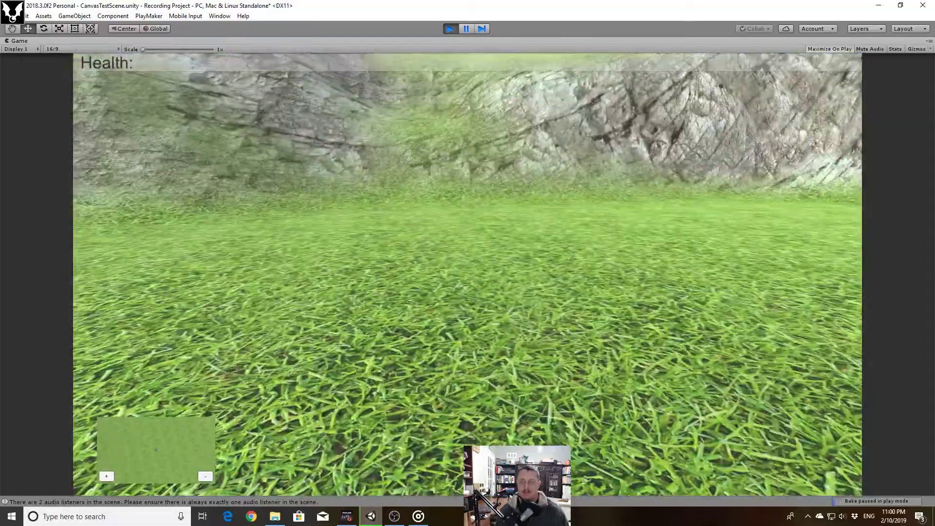
{"action": "key", "text": "w"}
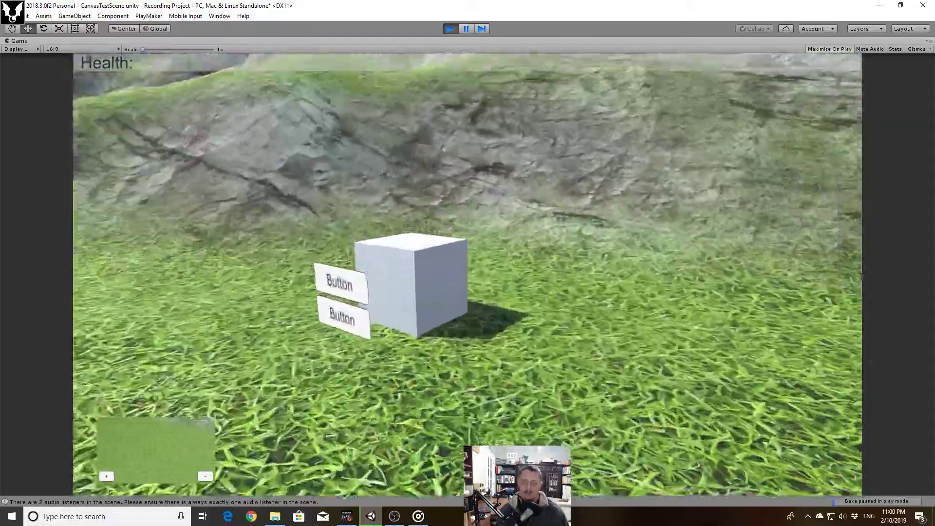
{"action": "key", "text": "w"}
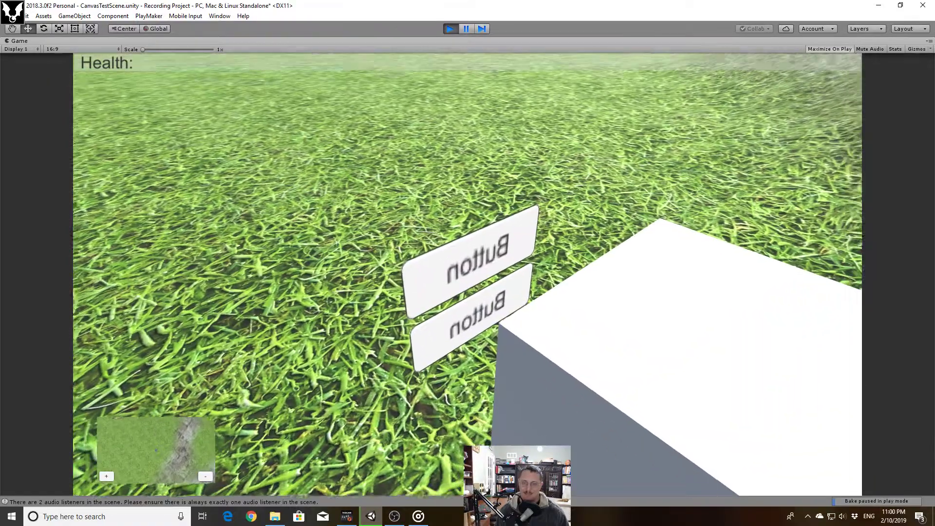
{"action": "key", "text": "Escape"}
{"action": "left_click", "coordinate": [471, 265]}
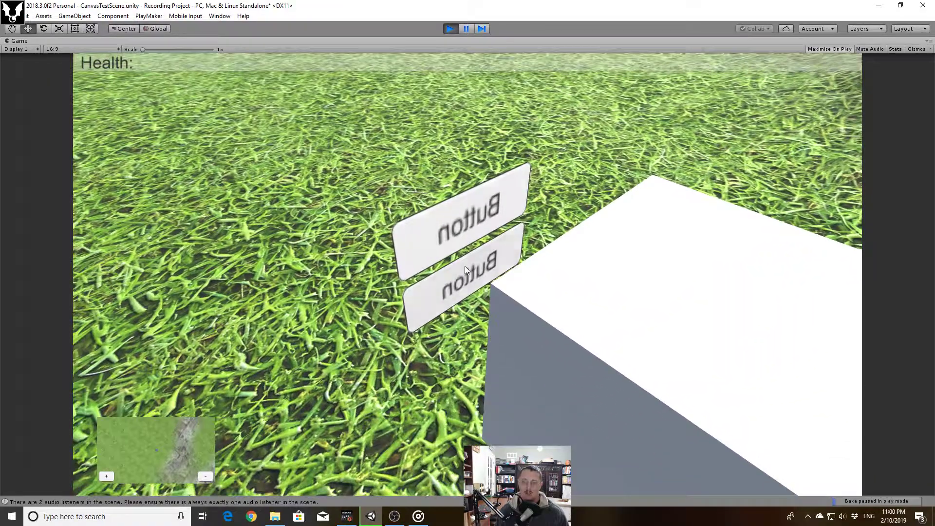
{"action": "left_click", "coordinate": [465, 266]}
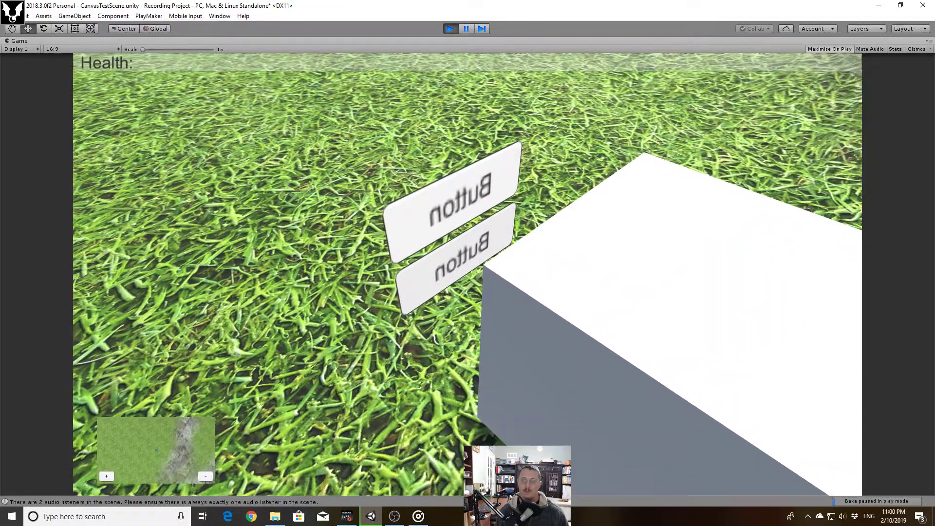
{"action": "key", "text": "a"}
{"action": "key", "text": "a"}
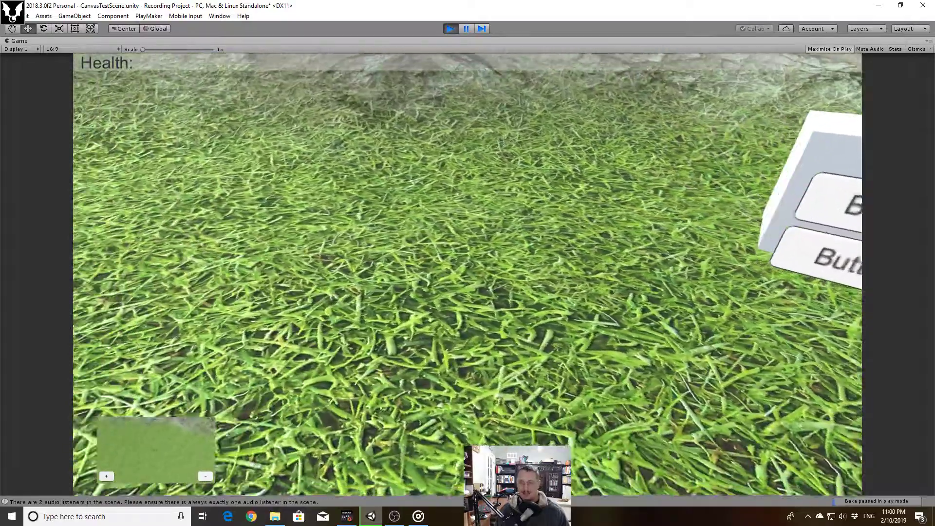
Examine the floating buttons from the front at several distances and angles, and stop the game
{"action": "key", "text": "s"}
{"action": "key", "text": "d"}
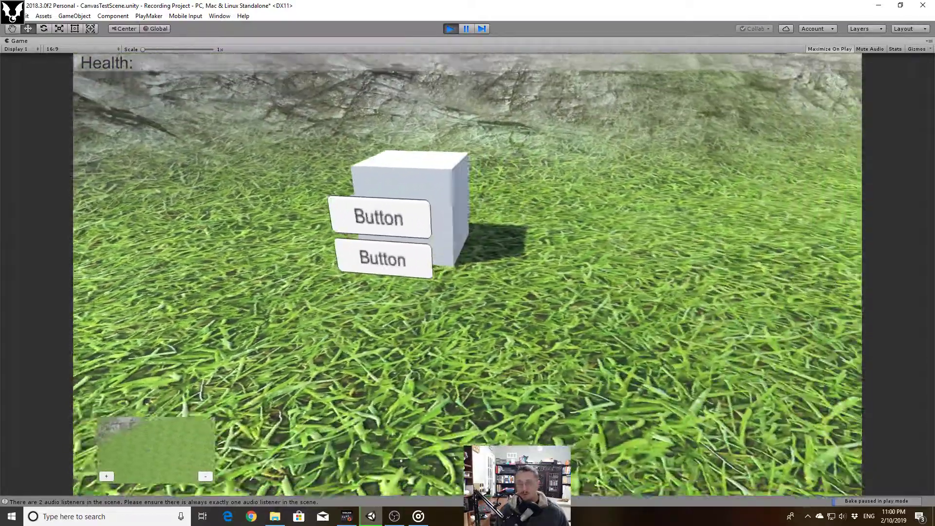
{"action": "key", "text": "w"}
{"action": "key", "text": "a"}
{"action": "key", "text": "s"}
{"action": "key", "text": "s"}
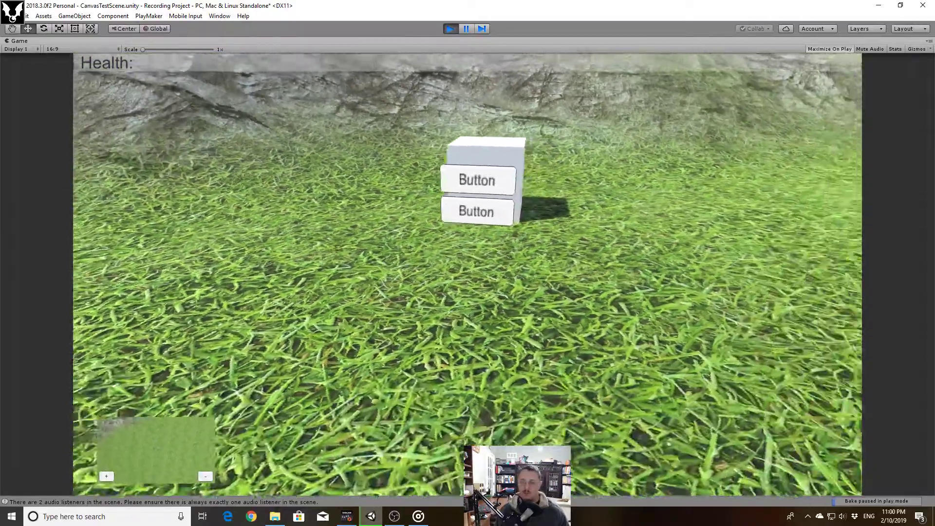
{"action": "key", "text": "d"}
{"action": "key", "text": "a"}
{"action": "key", "text": "a"}
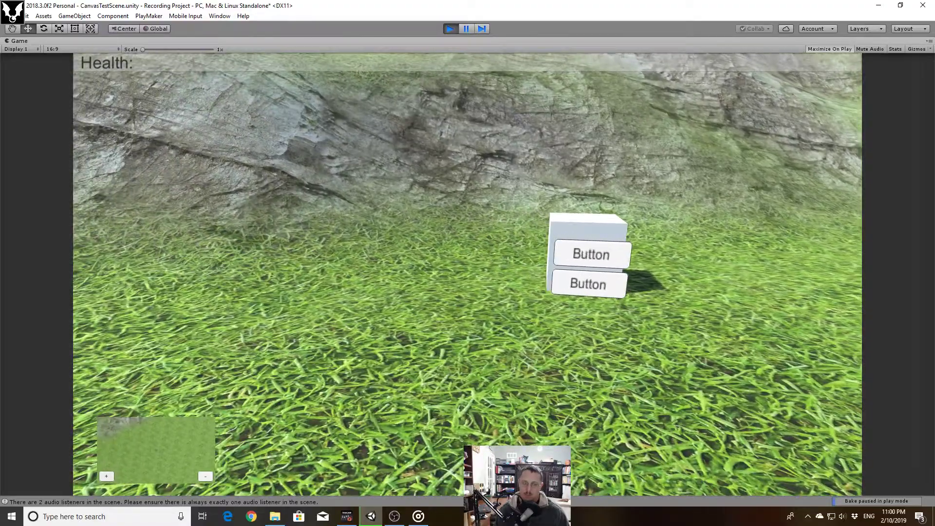
{"action": "key", "text": "w"}
{"action": "key", "text": "s"}
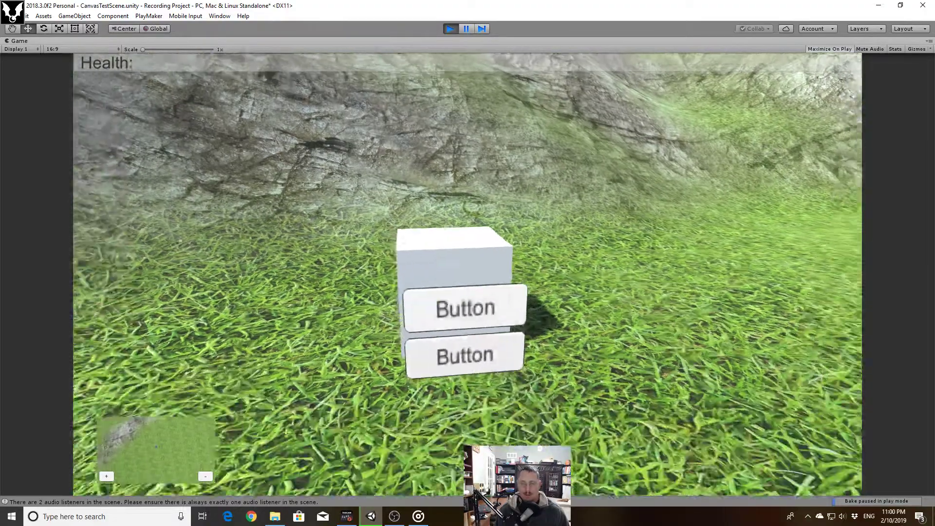
{"action": "key", "text": "Escape"}
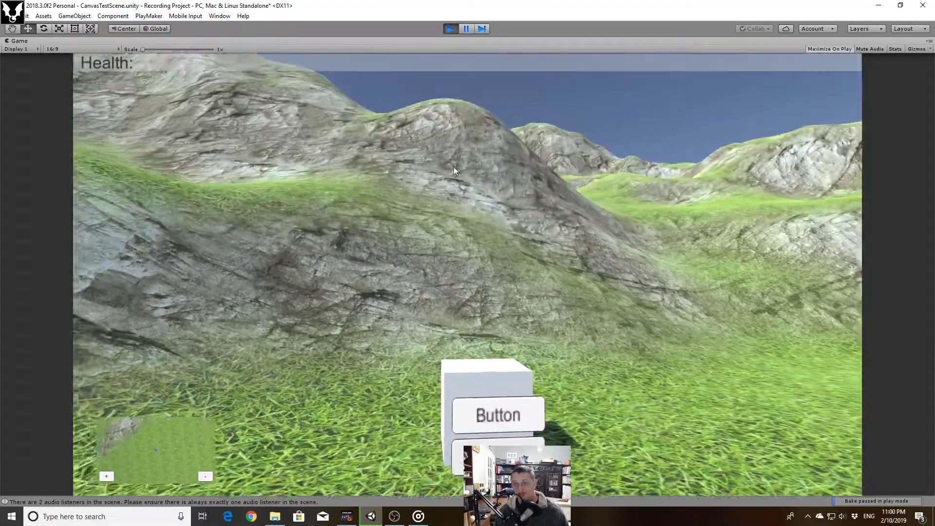
{"action": "left_click", "coordinate": [445, 29]}
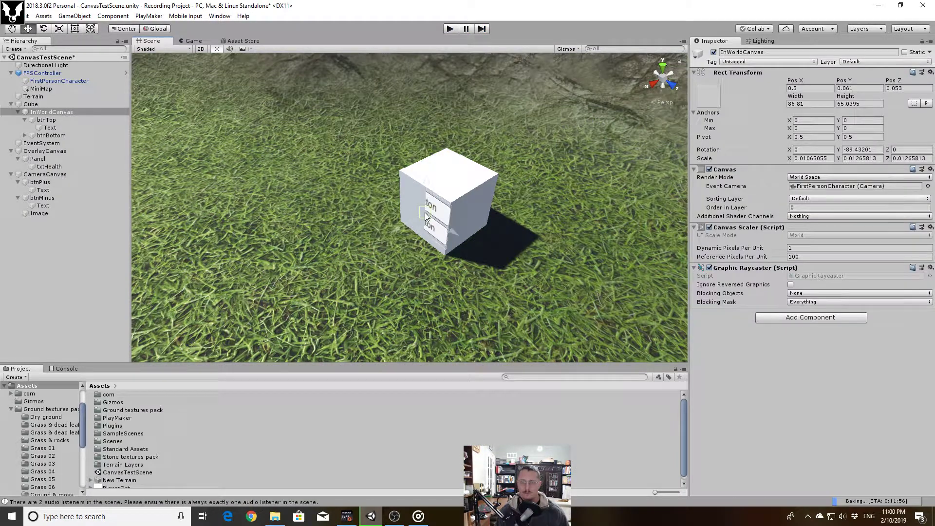
Move InWorldCanvas back against the cube's face at about Pos X 0.505, Y 0.017, Z -0.015
{"action": "left_click", "coordinate": [662, 73]}
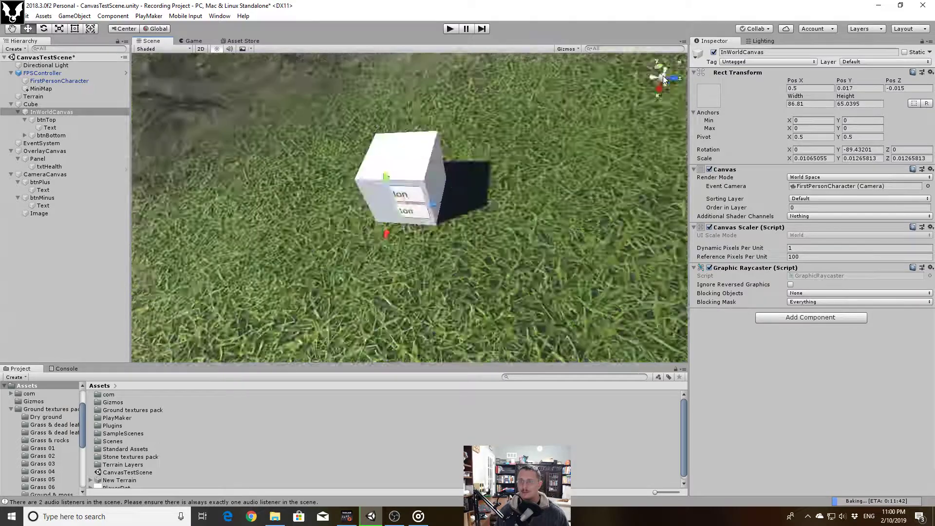
{"action": "left_click", "coordinate": [674, 75]}
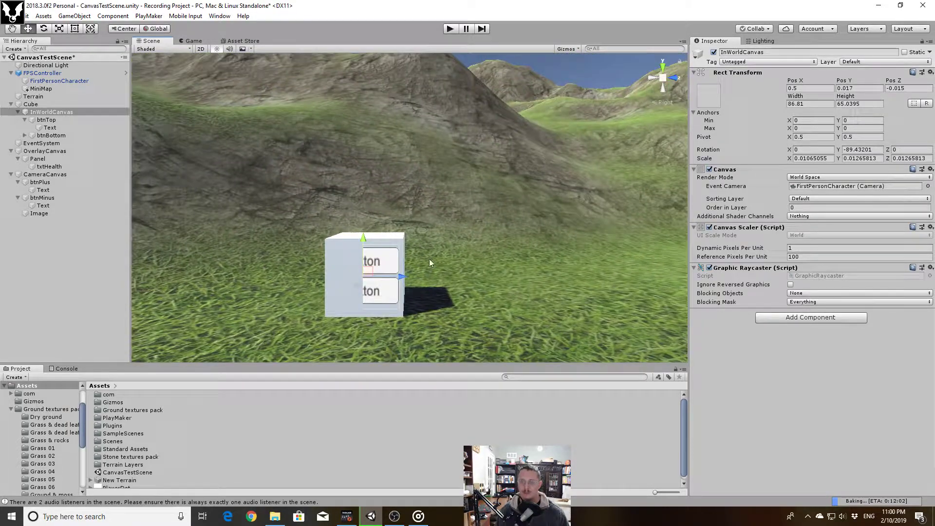
{"action": "left_click", "coordinate": [663, 78]}
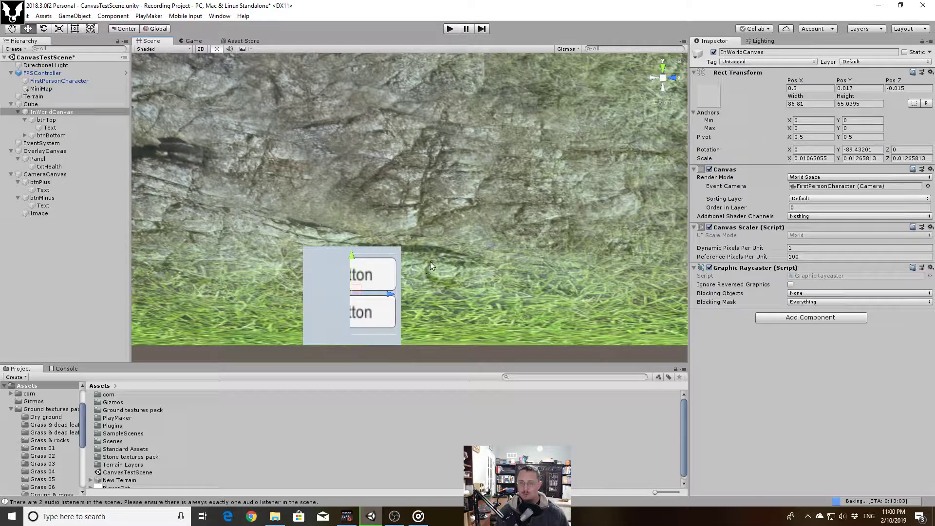
{"action": "left_click", "coordinate": [663, 76]}
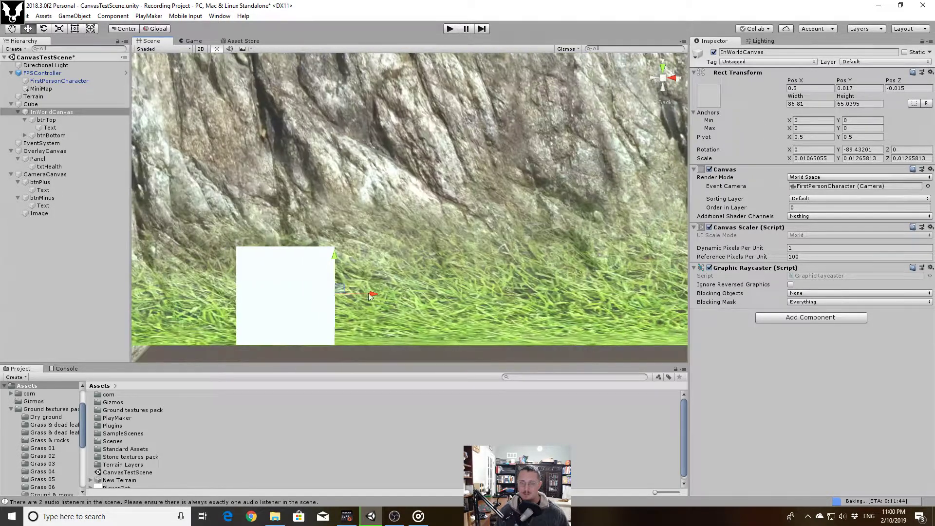
{"action": "left_click_drag", "start_coordinate": [373, 288], "coordinate": [373, 289]}
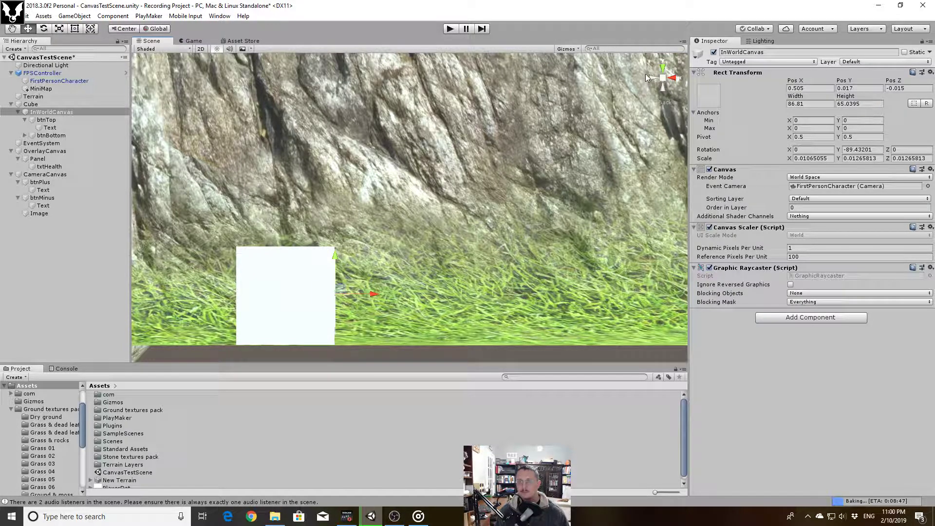
{"action": "left_click", "coordinate": [672, 78]}
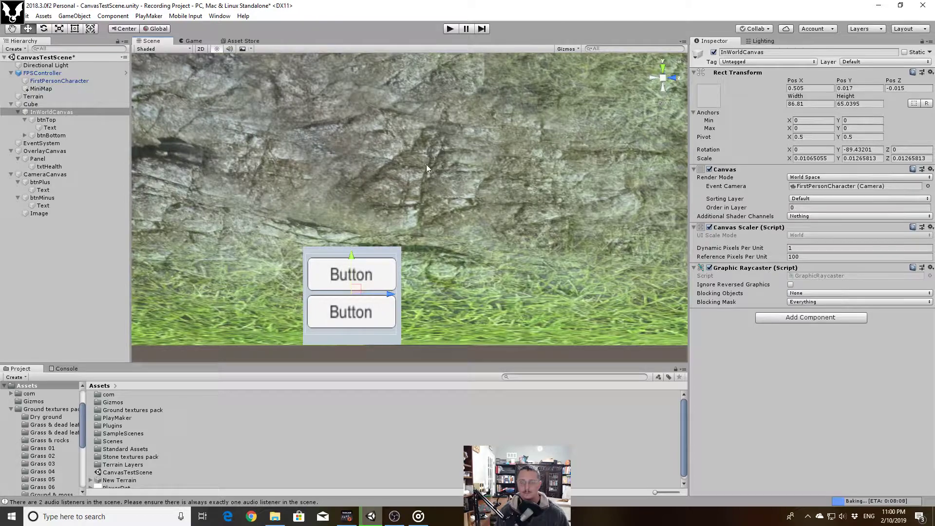
Inspect the fit of the buttons on the cube from an angled view with the surrounding terrain
{"action": "left_click", "coordinate": [662, 79]}
{"action": "right_click_drag", "start_coordinate": [494, 194], "coordinate": [821, 238]}
{"action": "key", "text": "s"}
{"action": "key", "text": "d"}
{"action": "key", "text": "s"}
{"action": "right_click_drag", "start_coordinate": [698, 251], "coordinate": [416, 234]}
{"action": "key", "text": "w"}
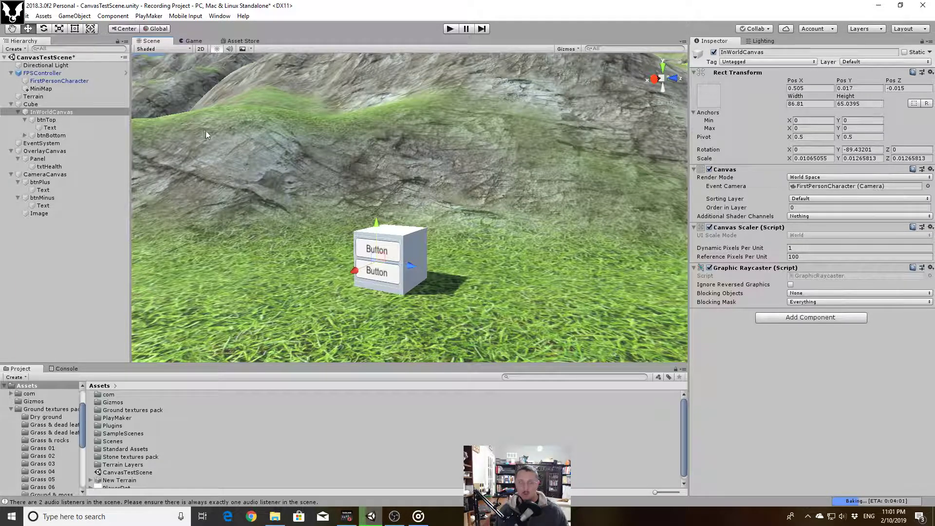
Review OverlayCanvas's UI Scale Mode options, keep Constant Pixel Size, and inspect CameraCanvas's Canvas Scaler settings
{"action": "left_click", "coordinate": [62, 152]}
{"action": "left_click", "coordinate": [819, 244]}
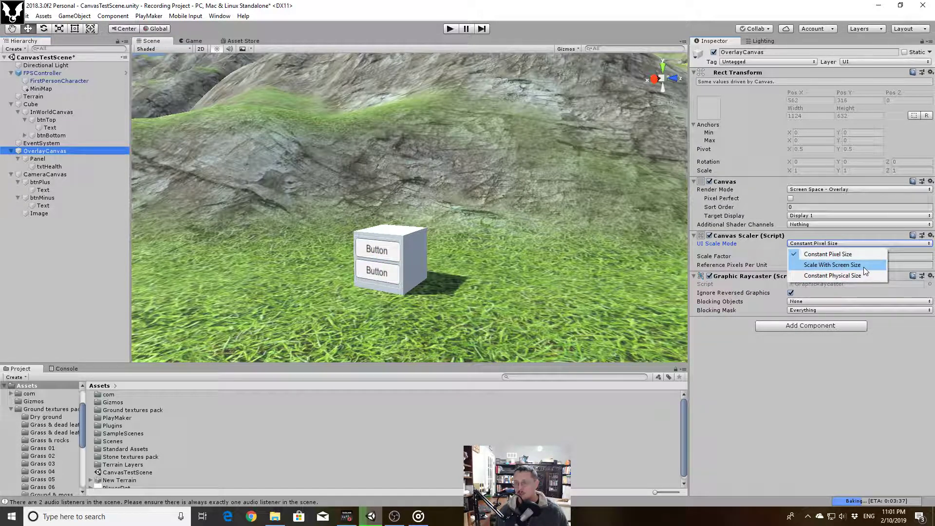
{"action": "left_click", "coordinate": [834, 253]}
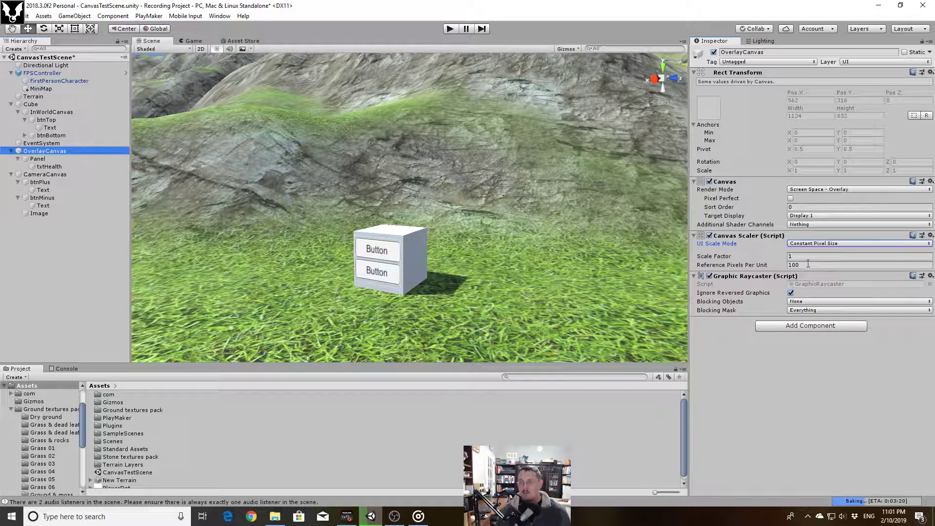
{"action": "left_click", "coordinate": [43, 176]}
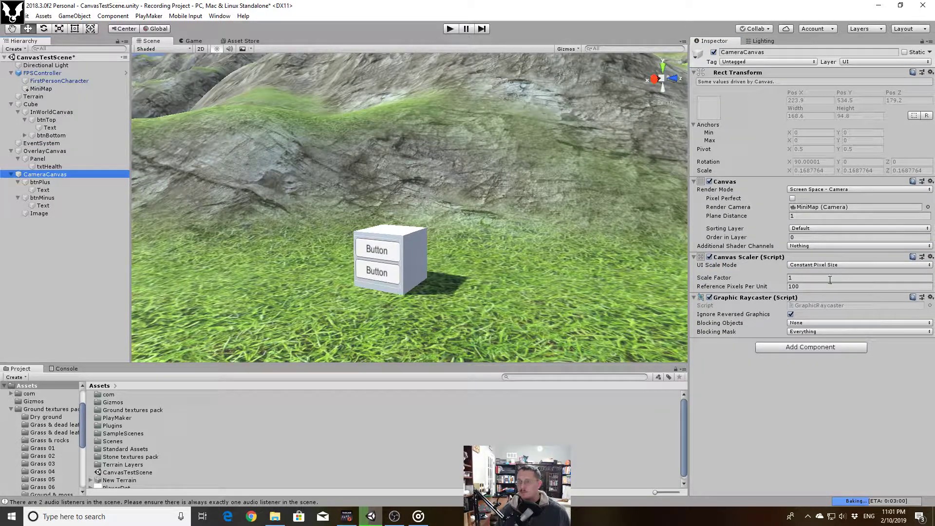